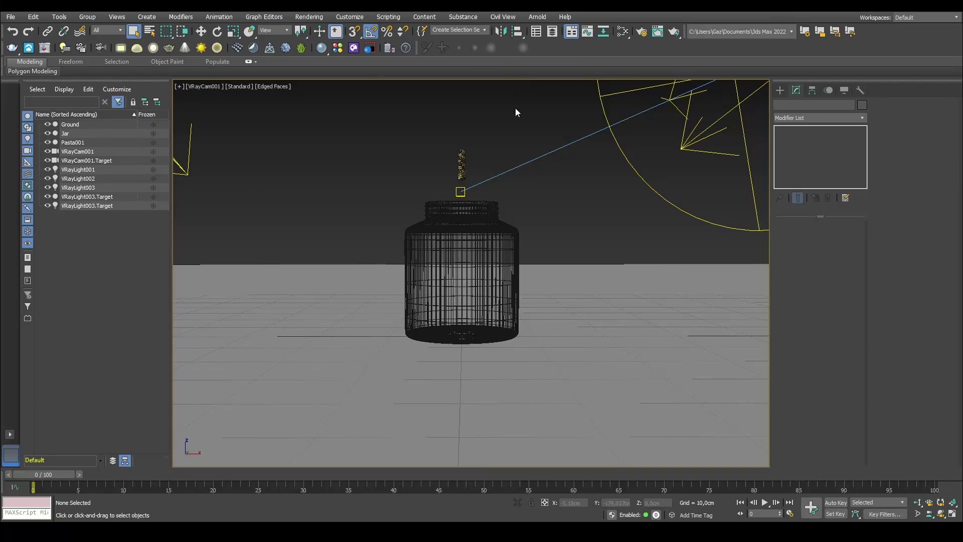
Step: Inspect the selected pasta close up in perspective with edged faces, then return to the camera view
click(460, 159)
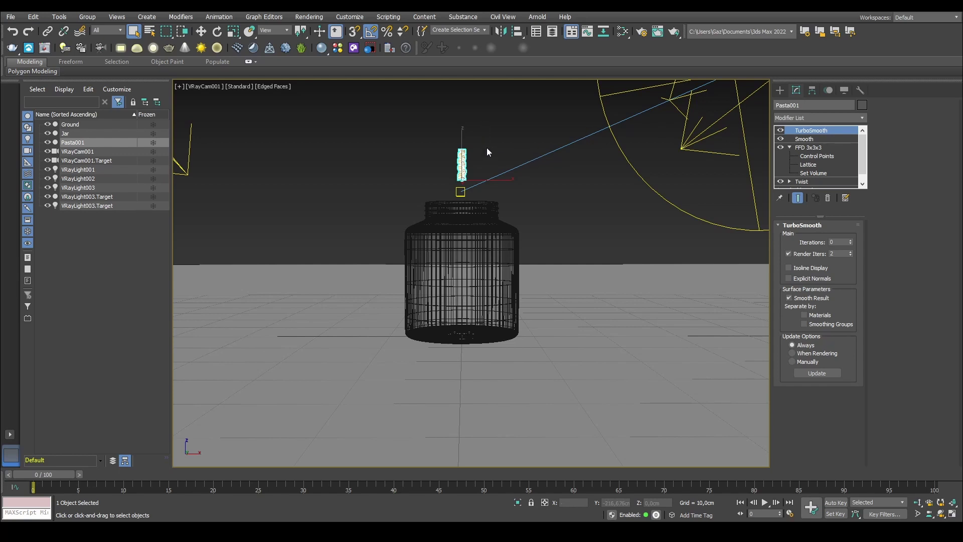
key(p)
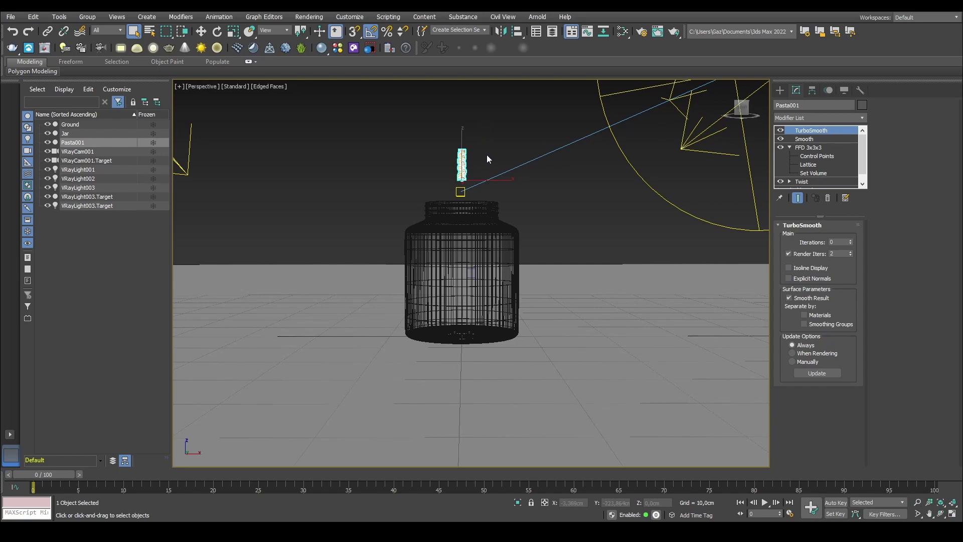
key(z)
key(F4)
key(F4)
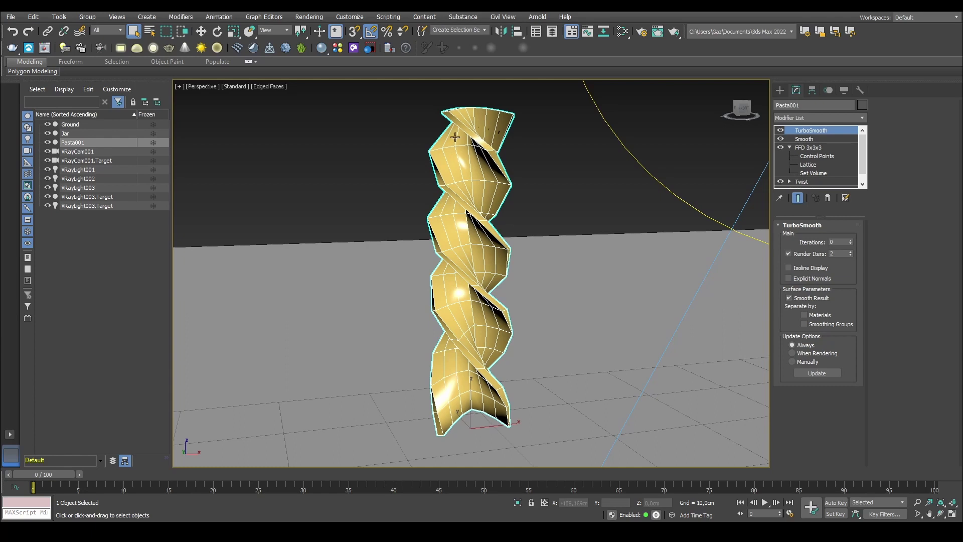
scroll(459, 221, down, 5)
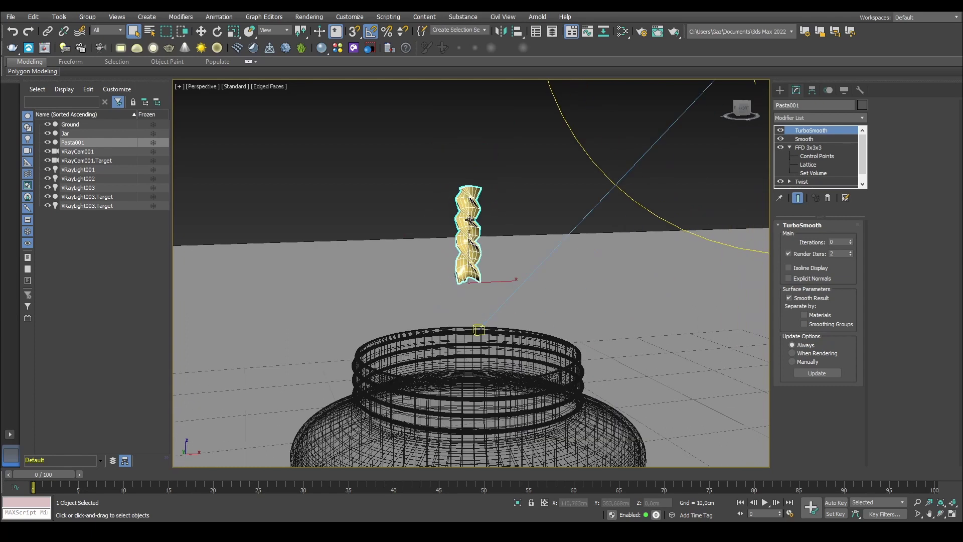
key(c)
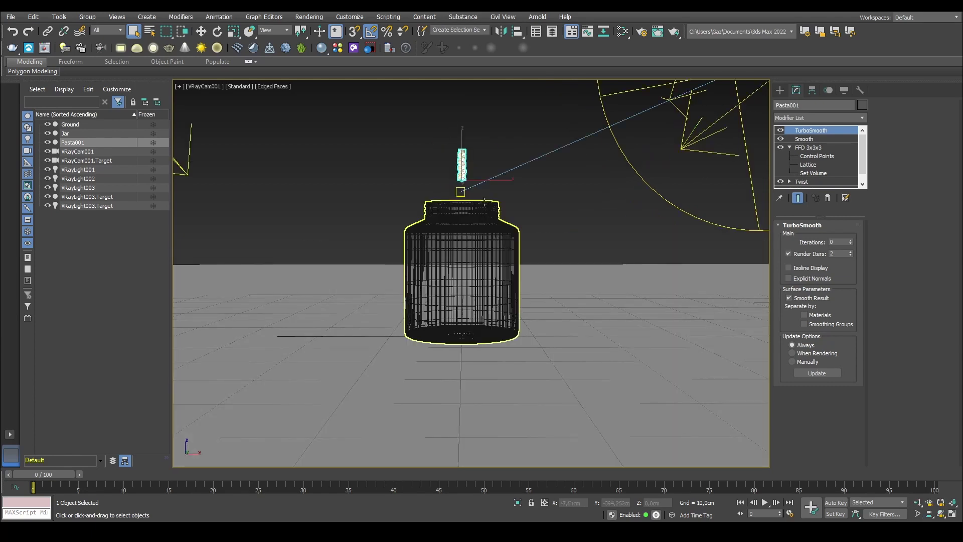
Step: Open the Slate Material Editor and display the Pasta VRayMtl's parameters
click(494, 191)
key(m)
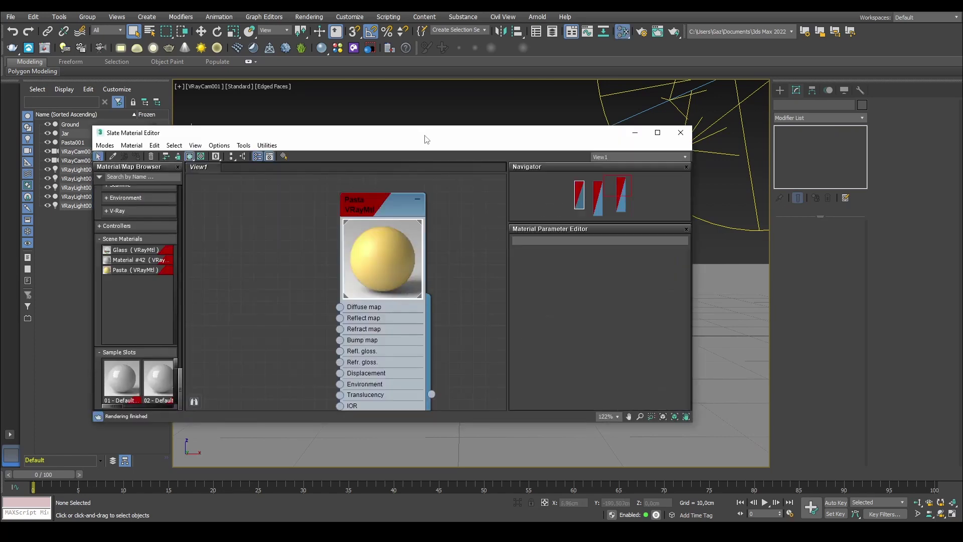
drag(425, 136, 388, 36)
middle_drag(335, 117, 424, 129)
middle_drag(347, 112, 299, 117)
drag(300, 116, 378, 114)
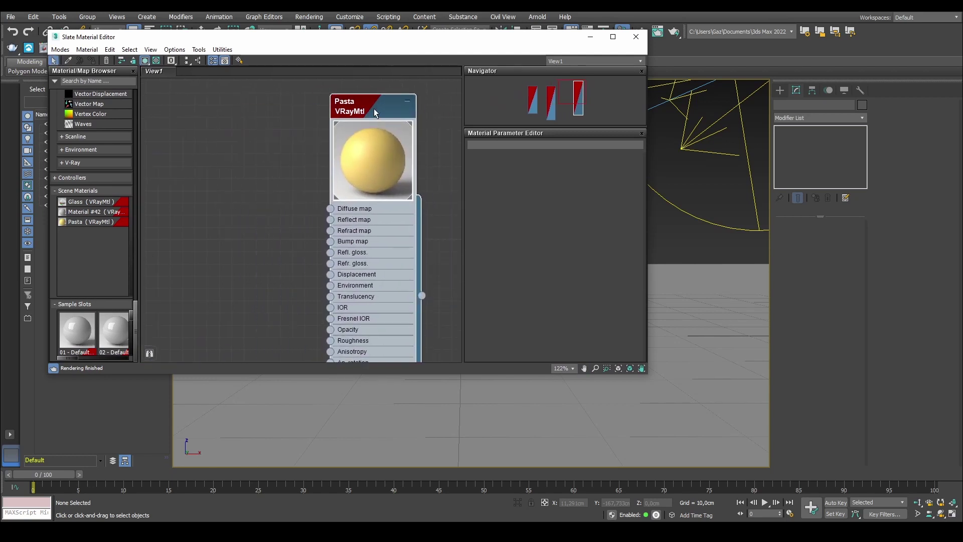
double_click(378, 114)
Step: Rearrange the material editor window and node view so the Pasta node and scene list show
scroll(492, 206, down, 3)
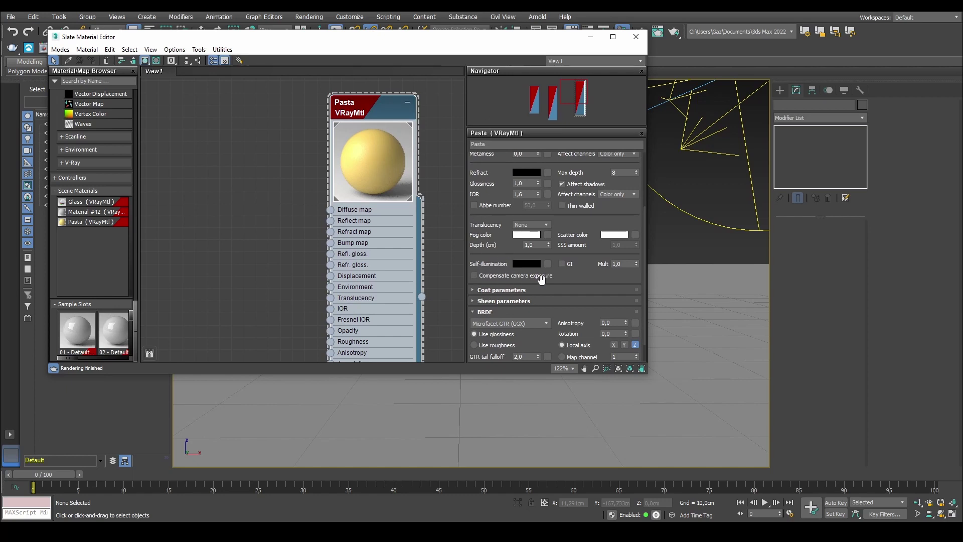
scroll(494, 235, up, 1)
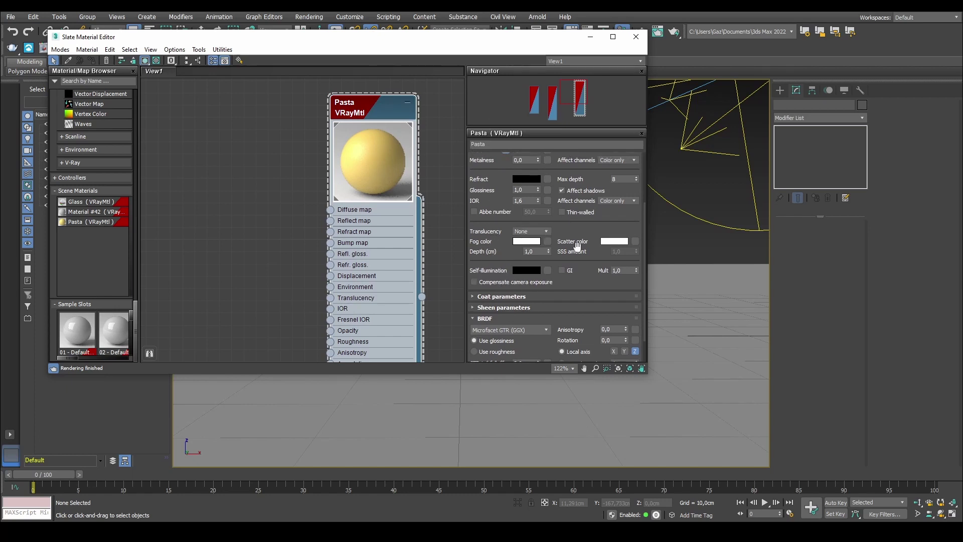
drag(517, 35, 433, 40)
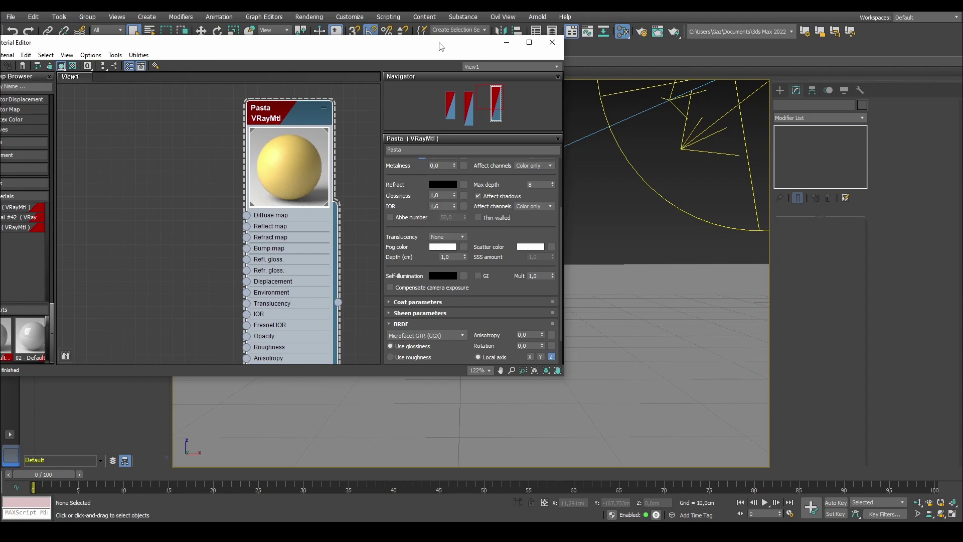
drag(442, 46, 558, 90)
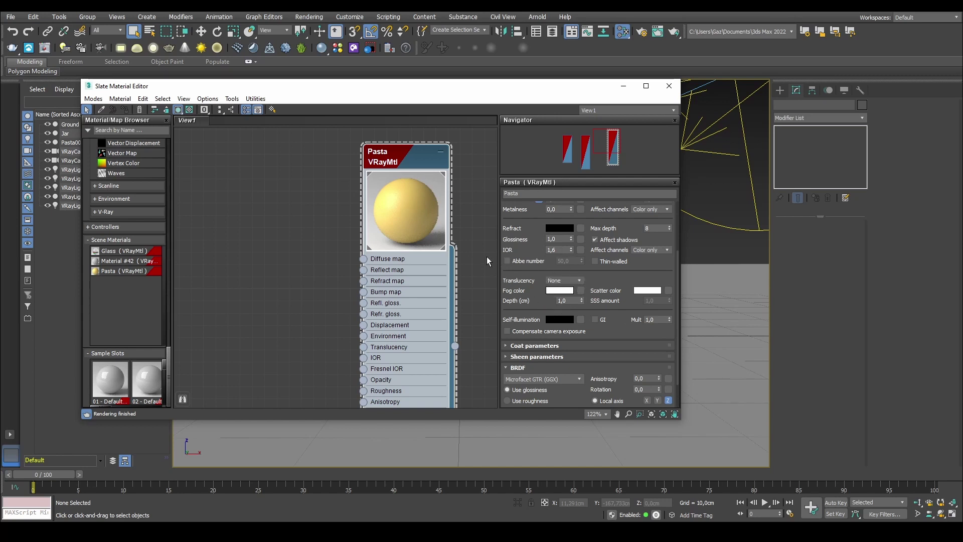
drag(492, 106, 461, 102)
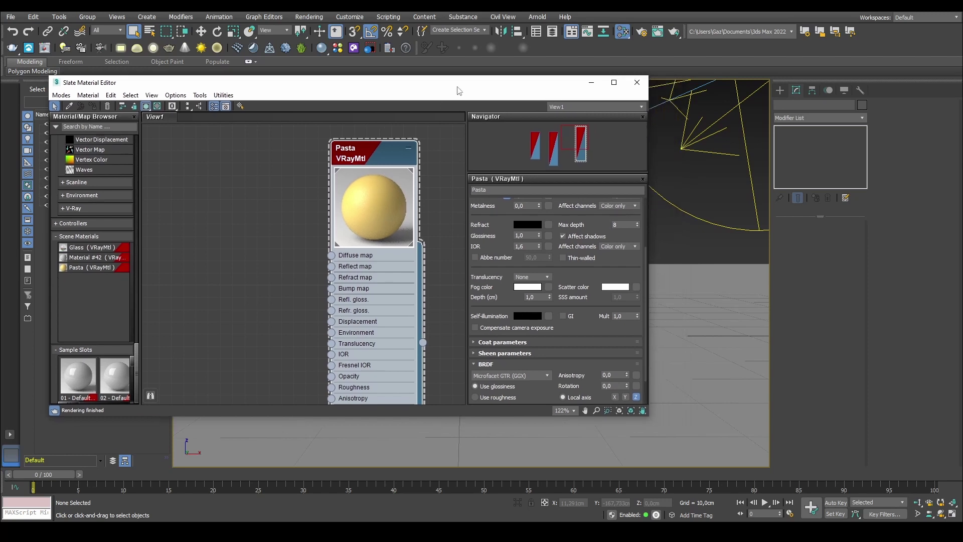
middle_drag(451, 254, 351, 285)
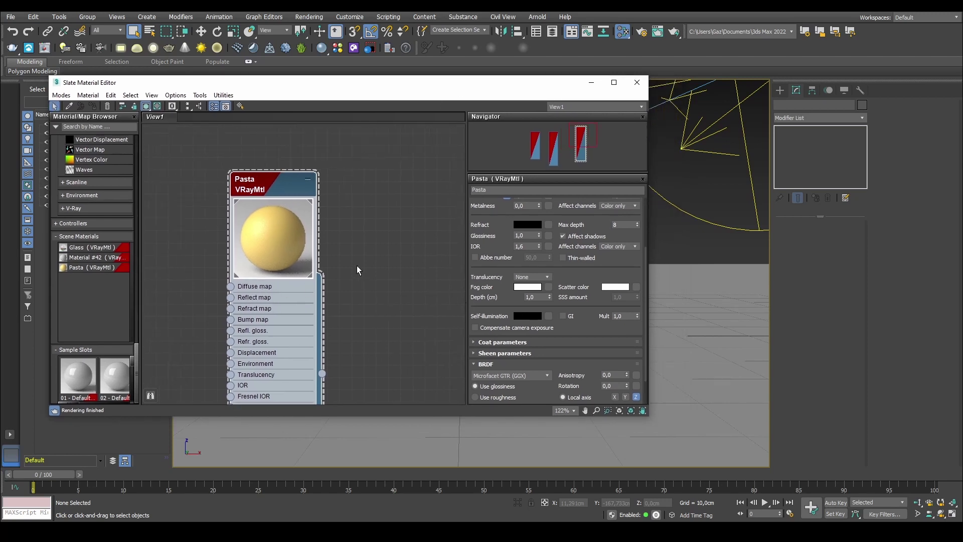
middle_drag(448, 269, 361, 265)
drag(305, 83, 437, 213)
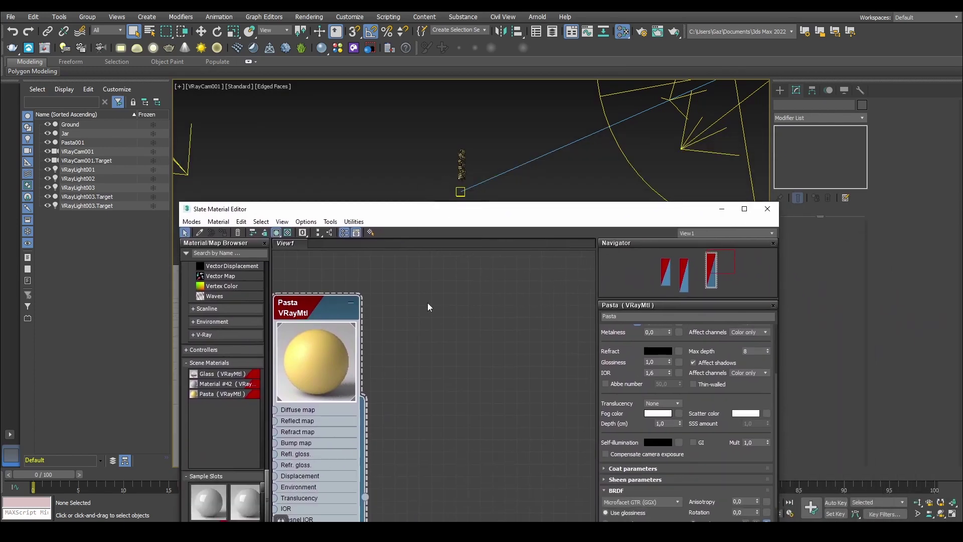
right_click(481, 320)
mouse_move(506, 337)
mouse_move(601, 348)
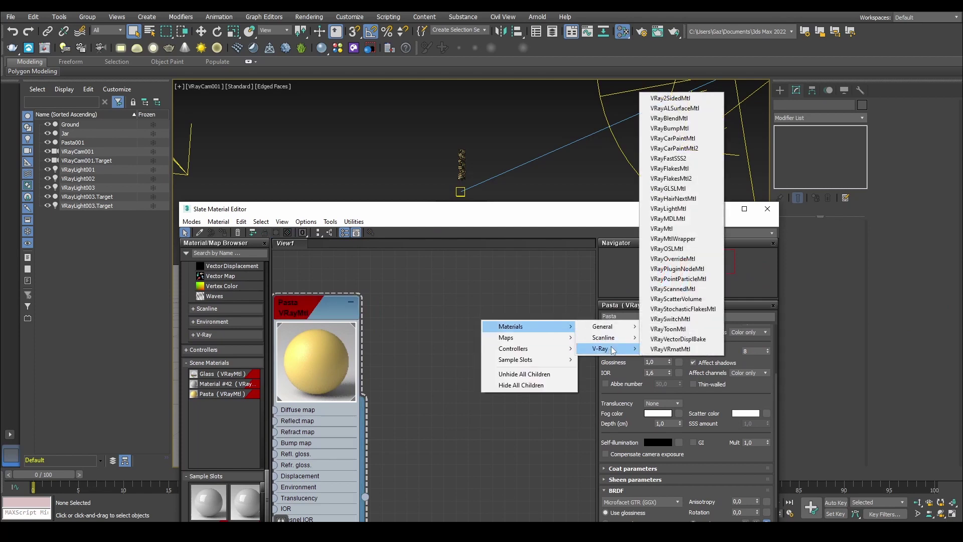
click(682, 159)
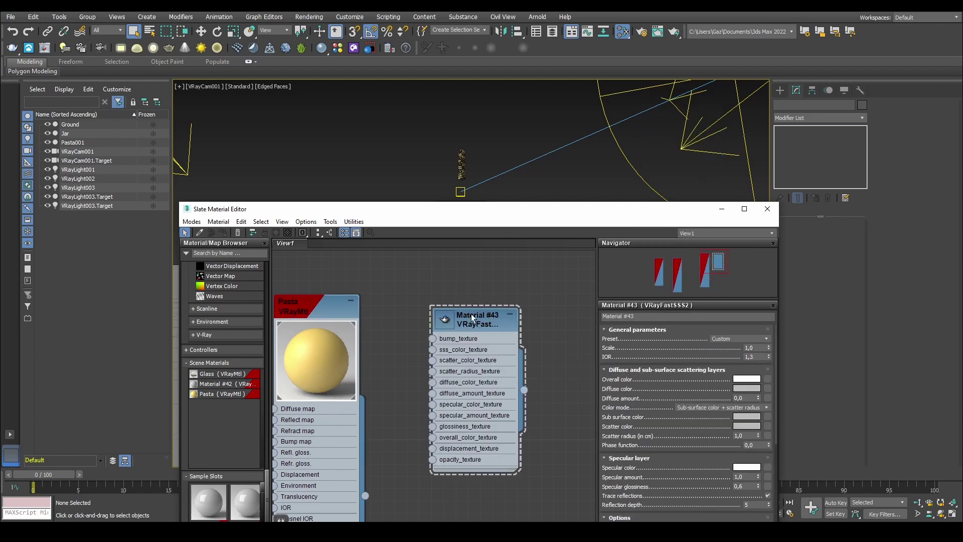
drag(652, 209, 512, 97)
drag(552, 304, 572, 385)
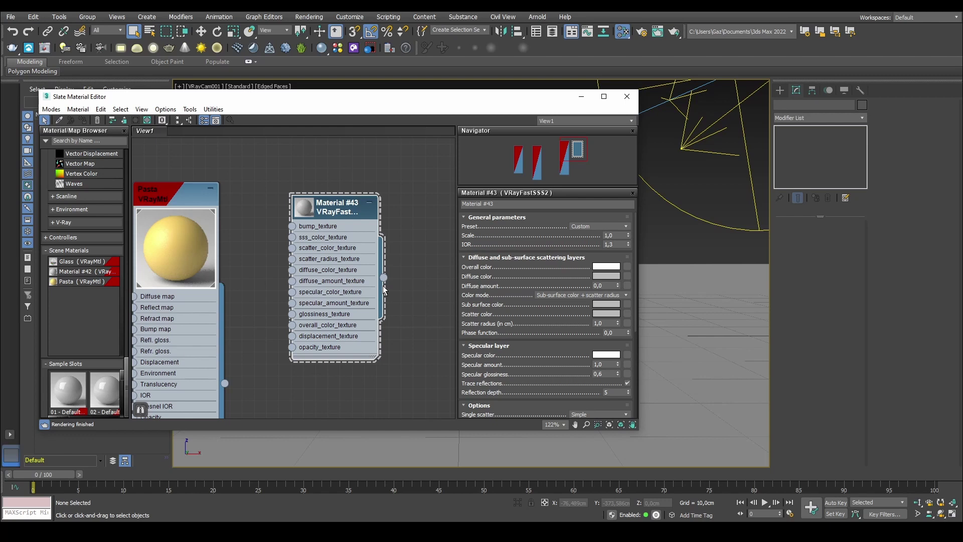
click(604, 226)
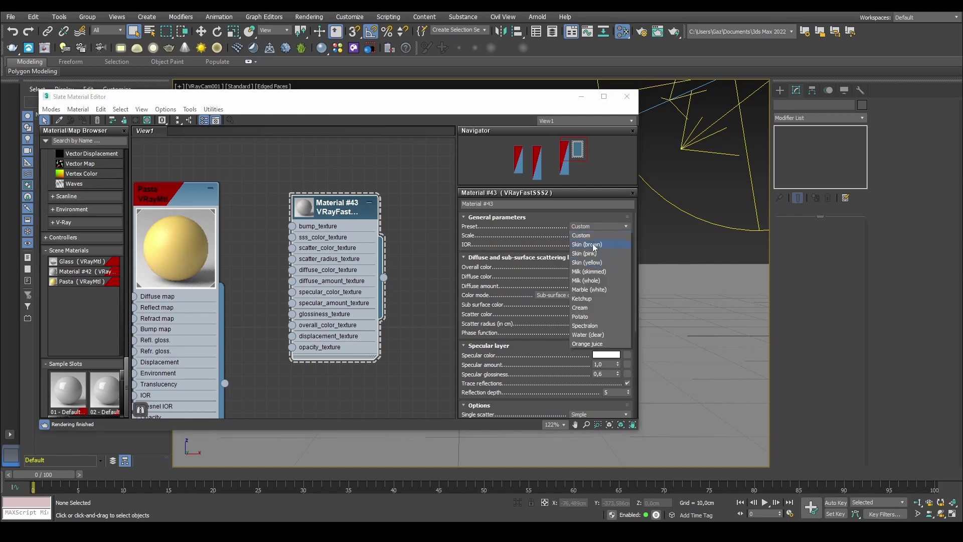
click(393, 173)
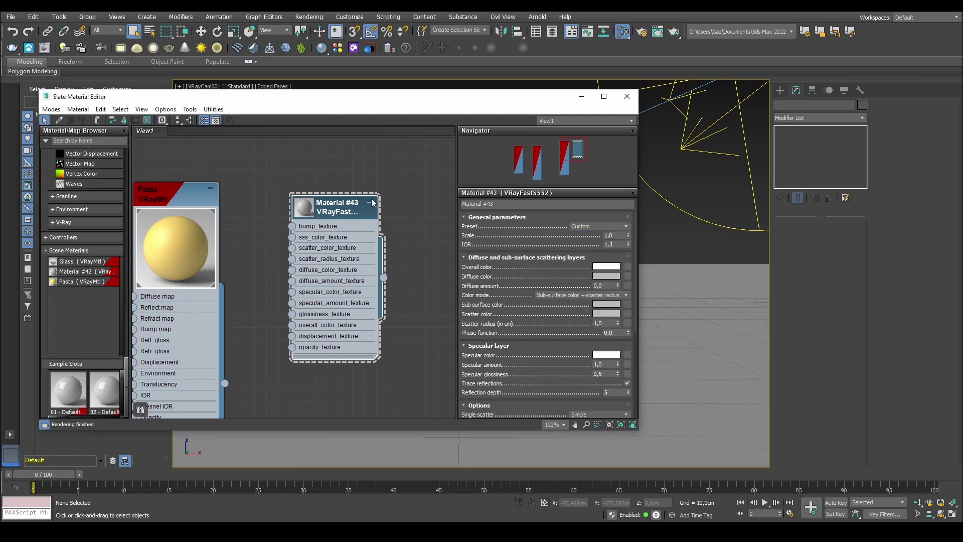
drag(393, 173, 342, 259)
key(Delete)
drag(214, 199, 277, 189)
Step: Reopen the Pasta VRayMtl parameters and scroll down to its refraction, translucency and BRDF settings
double_click(277, 189)
drag(296, 101, 580, 93)
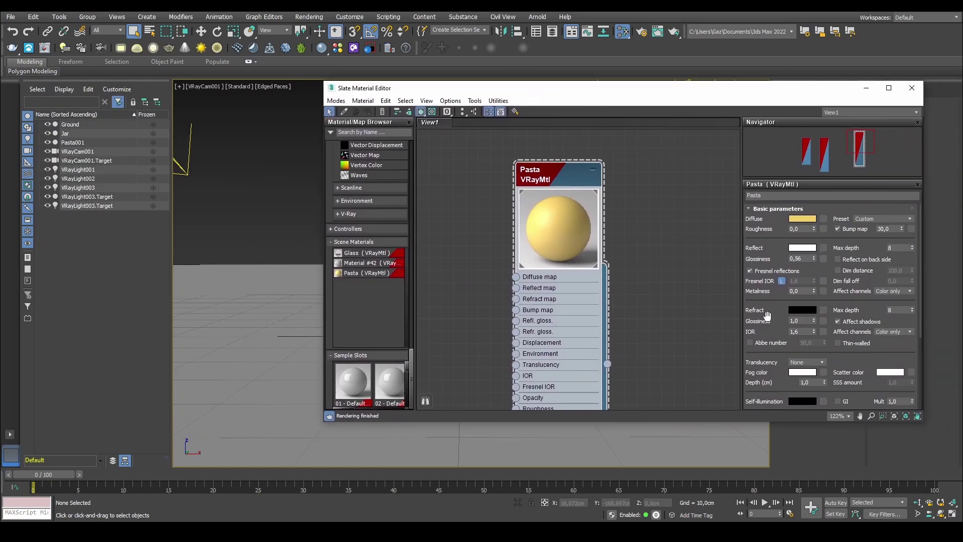
scroll(767, 318, down, 3)
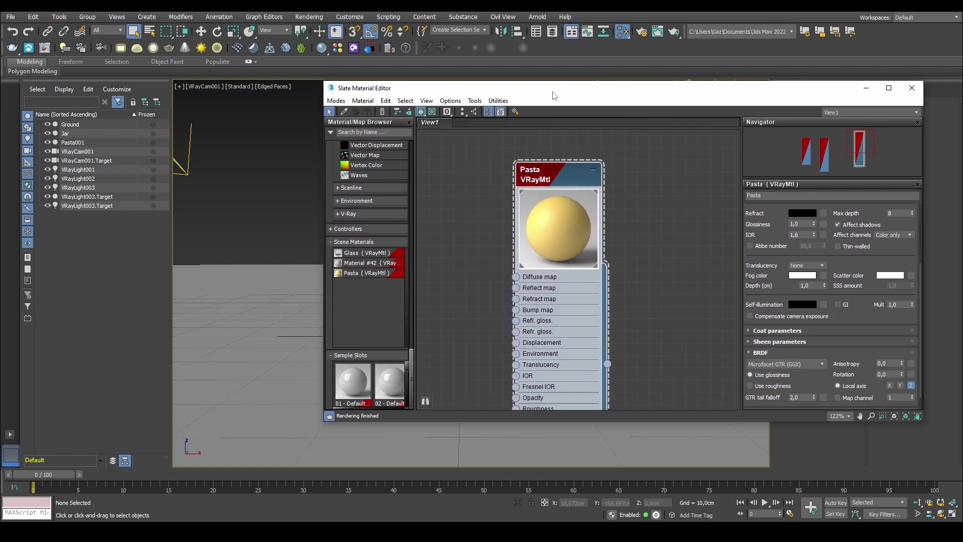
drag(560, 94, 197, 92)
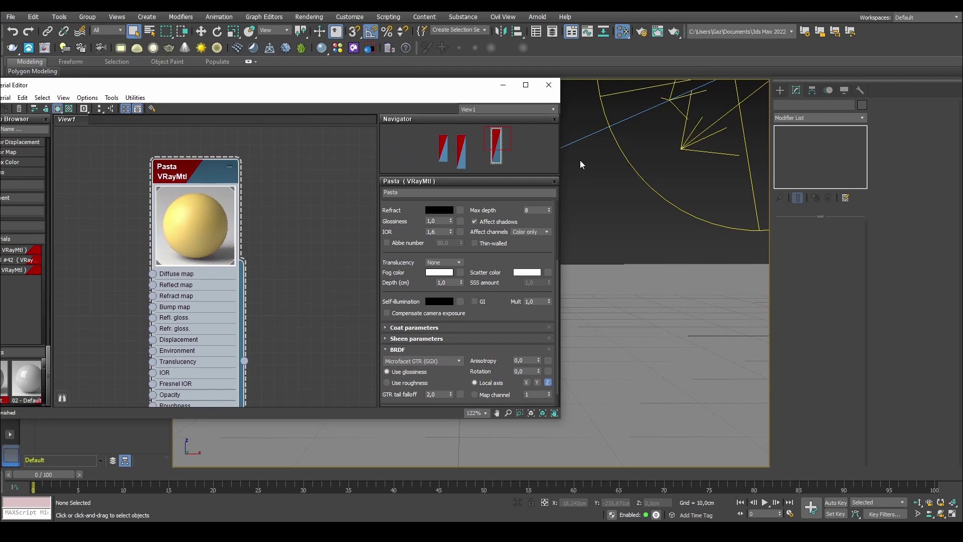
Step: Open the V-Ray Frame Buffer from the viewport menu and re-render the scene
right_click(605, 189)
click(630, 300)
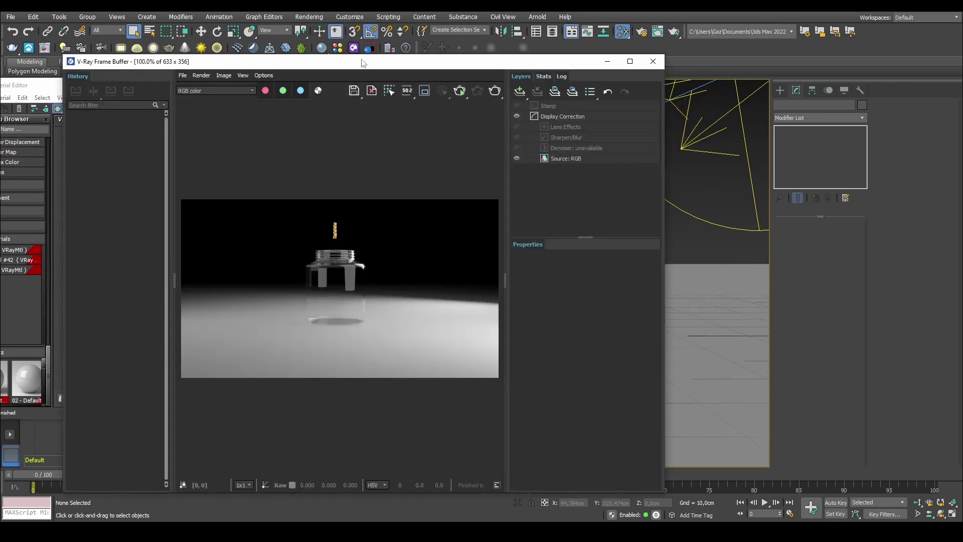
drag(360, 62, 663, 41)
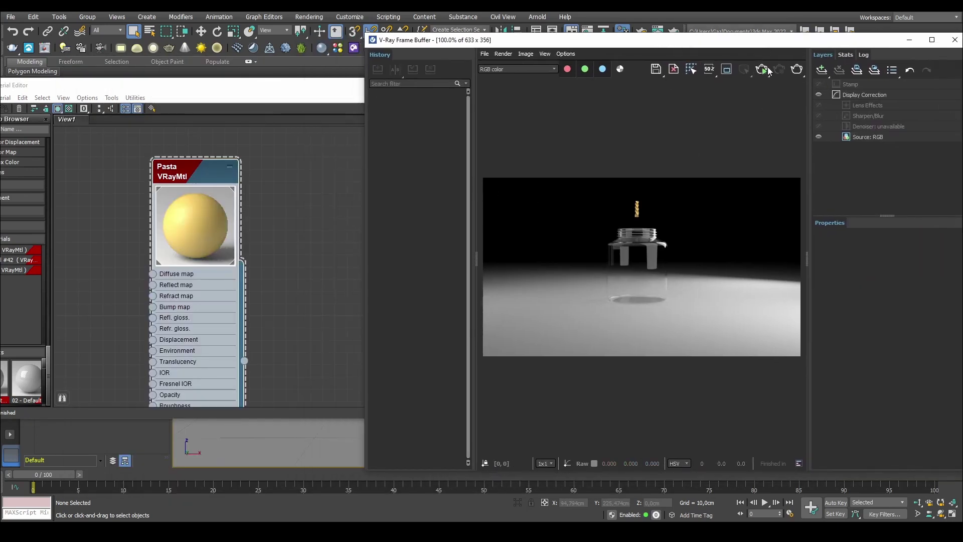
click(762, 70)
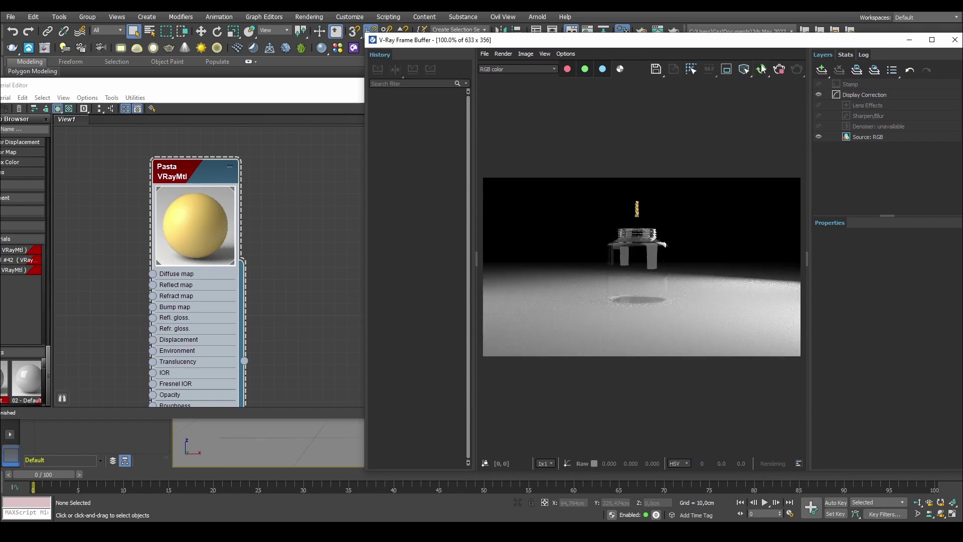
Step: Restrict the render to a region around the jar and pasta, viewed at Real Zoom
click(727, 74)
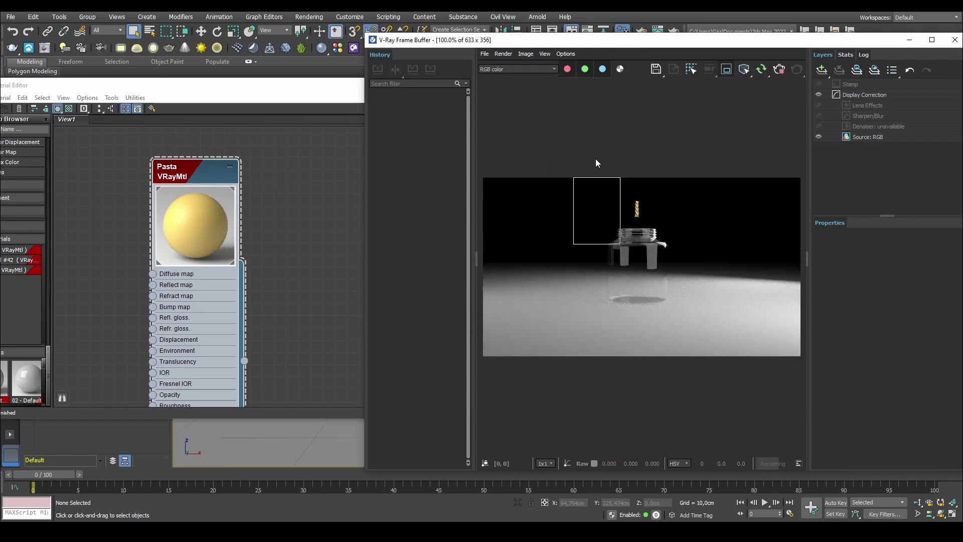
drag(620, 245, 704, 383)
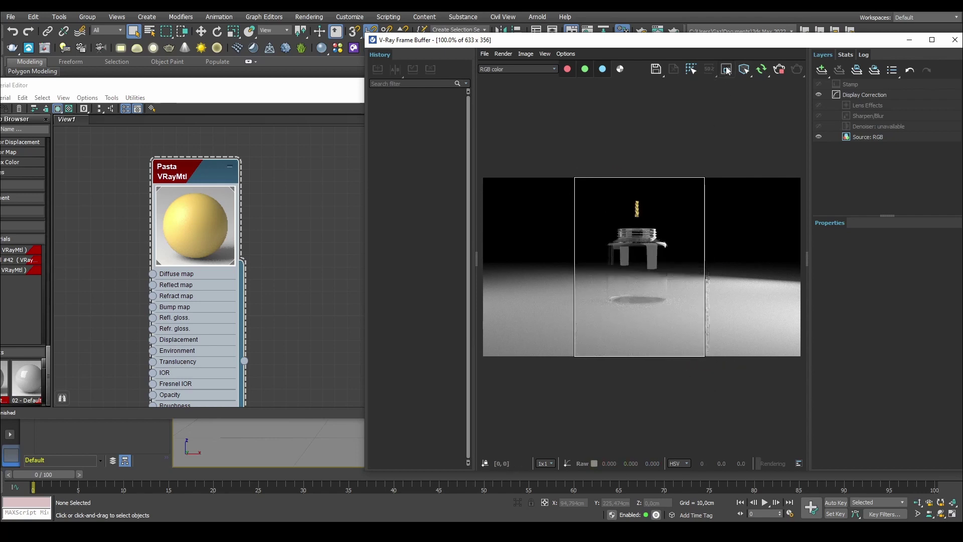
right_click(639, 205)
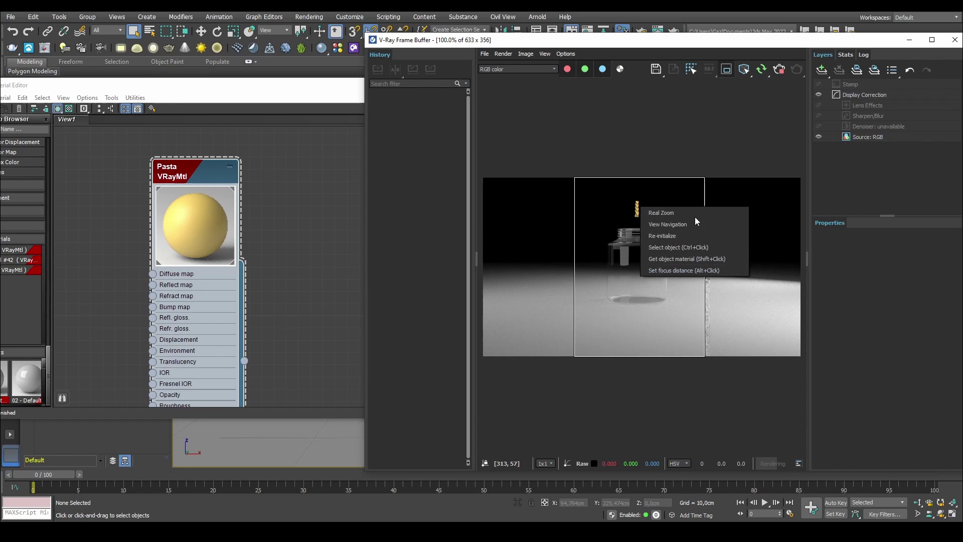
click(658, 211)
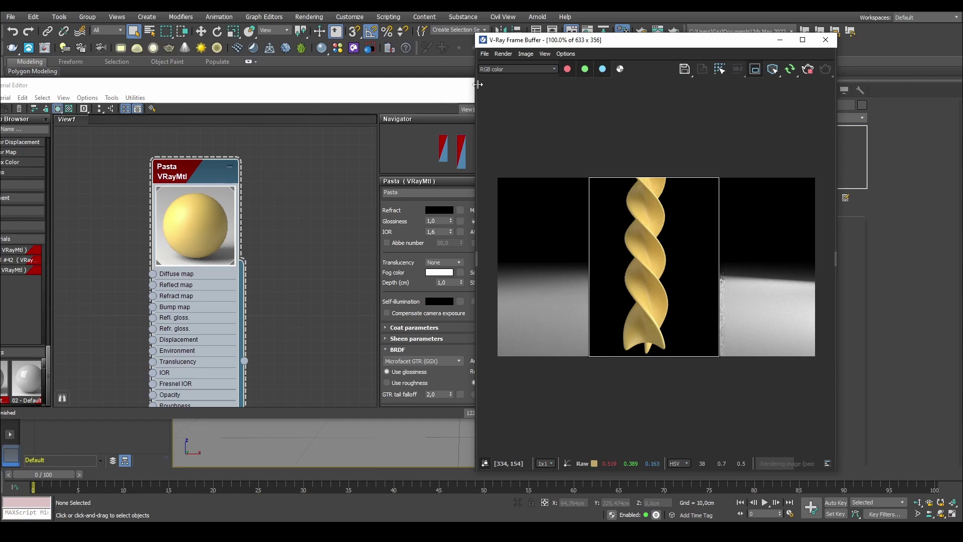
Step: Move the frame buffer right and bring the Pasta material's settings alongside the finished render
drag(505, 41, 604, 31)
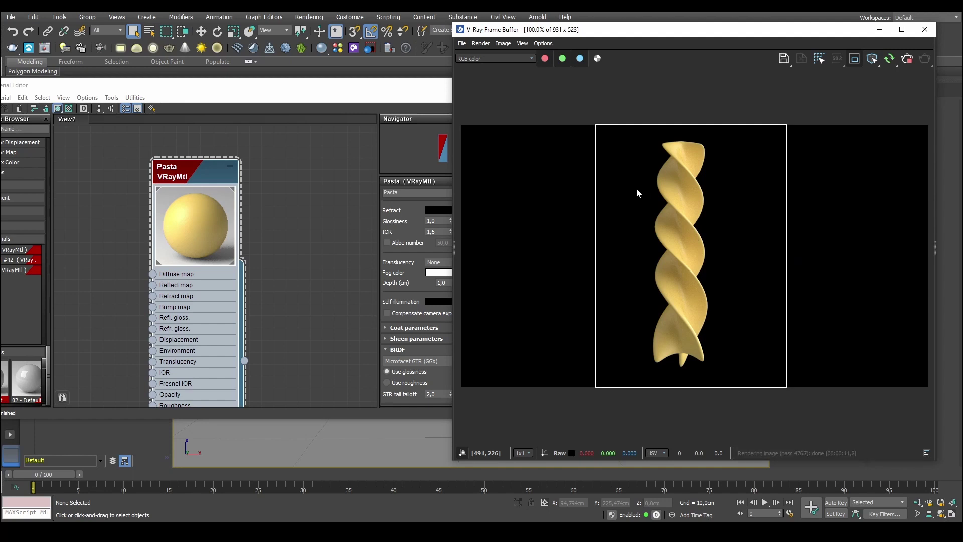
drag(333, 90, 396, 81)
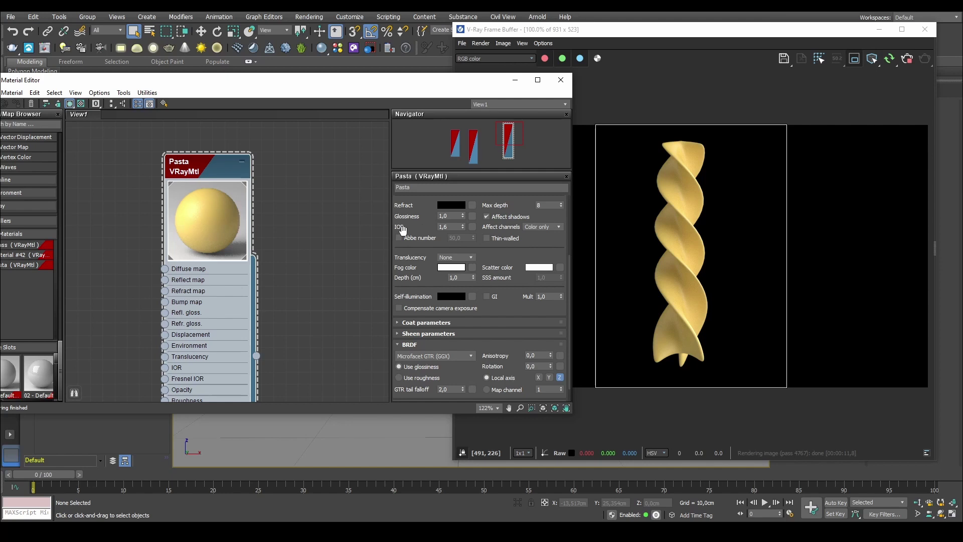
scroll(419, 223, up, 5)
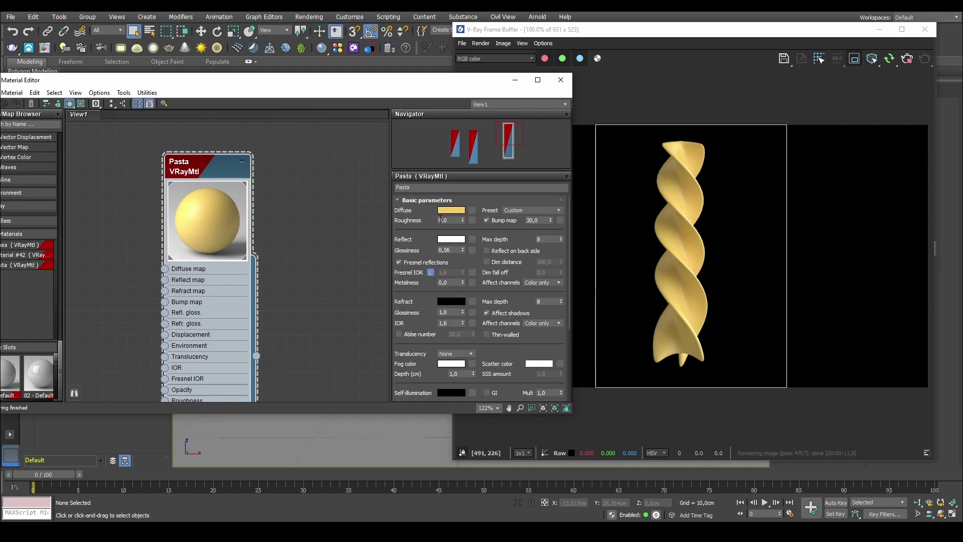
click(450, 211)
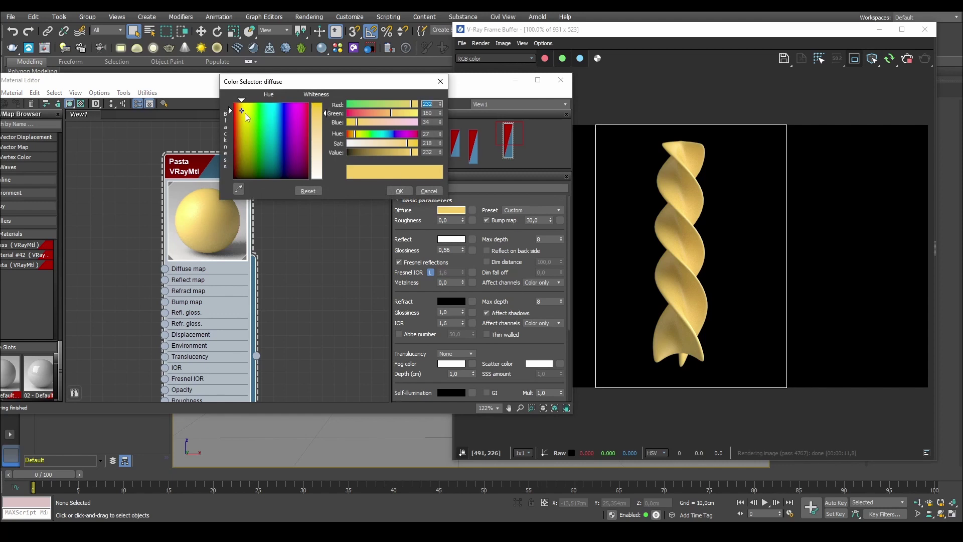
click(428, 191)
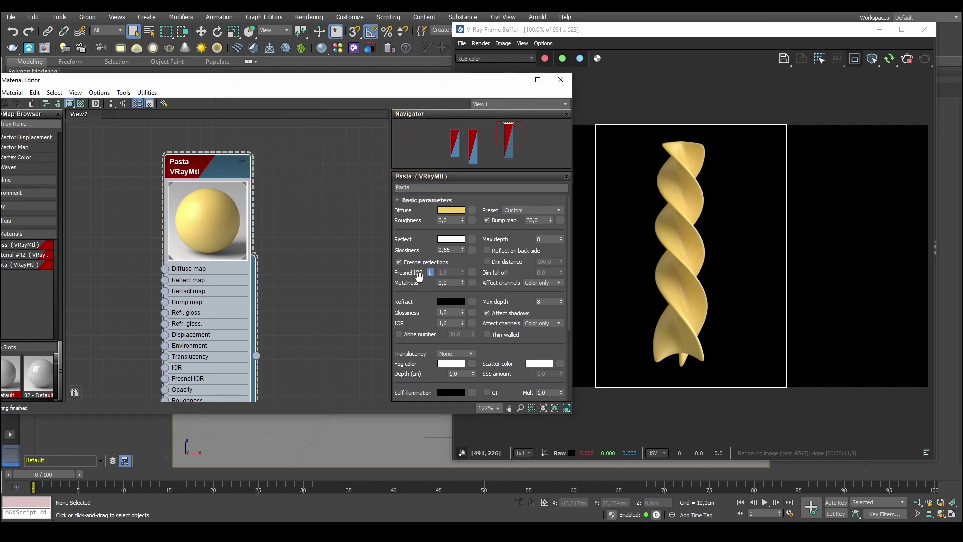
scroll(448, 247, down, 2)
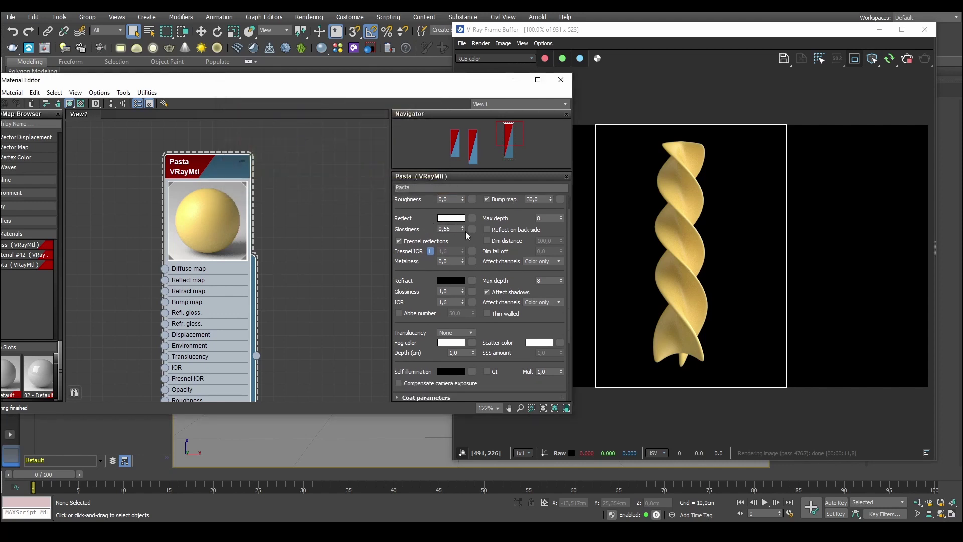
click(453, 218)
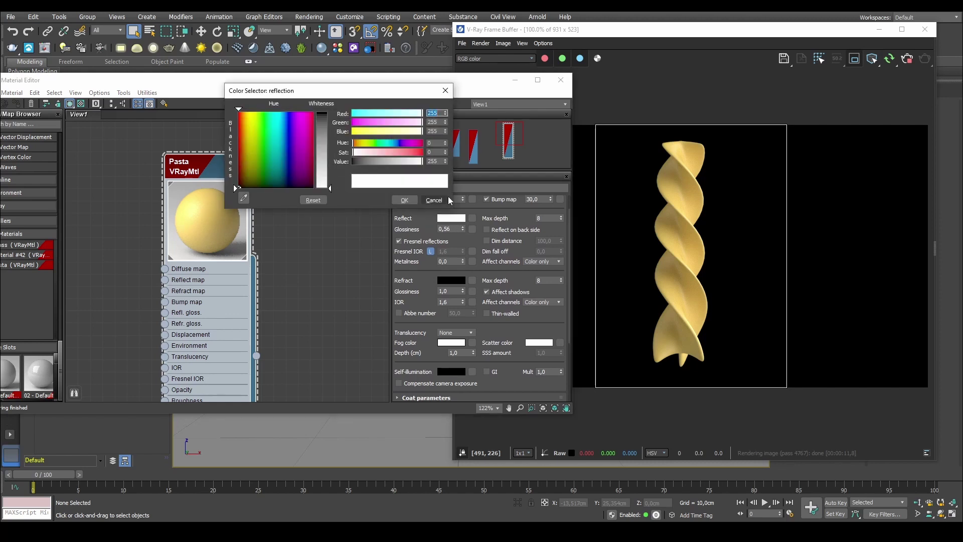
click(434, 200)
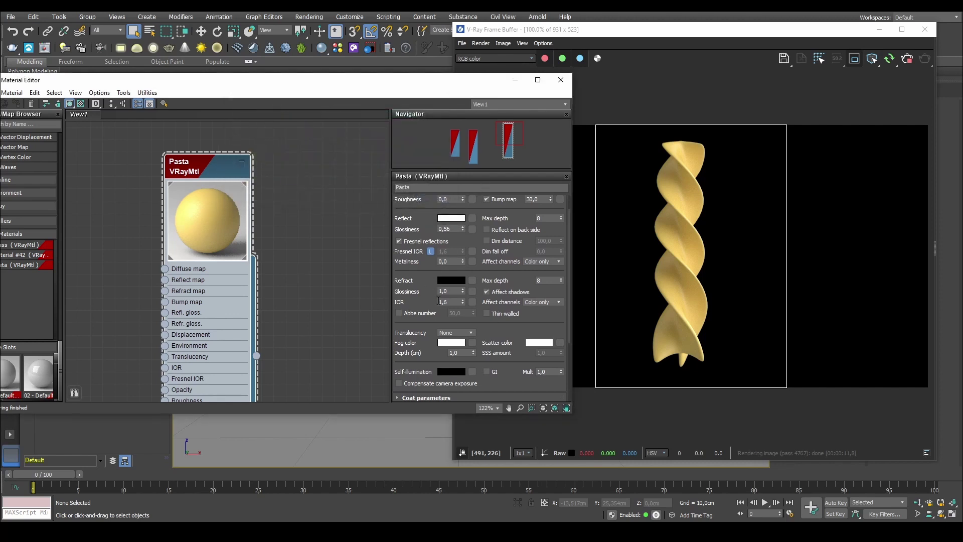
scroll(428, 296, down, 5)
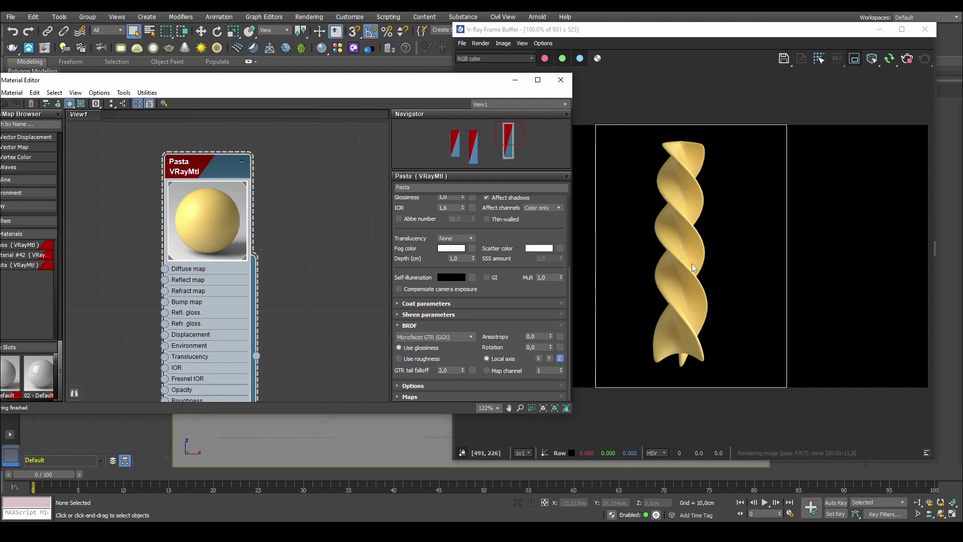
Step: Switch the Pasta material's translucency mode to SSS
click(458, 240)
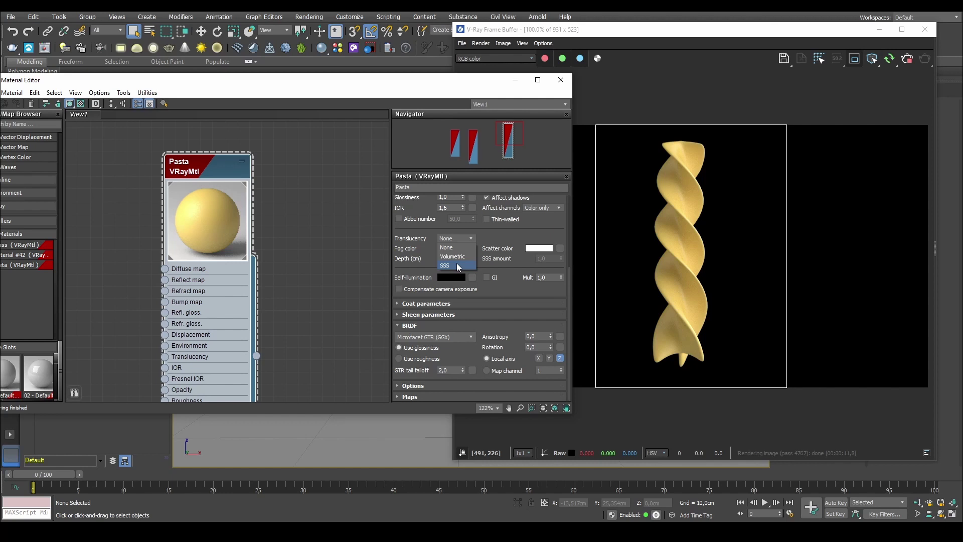
click(457, 265)
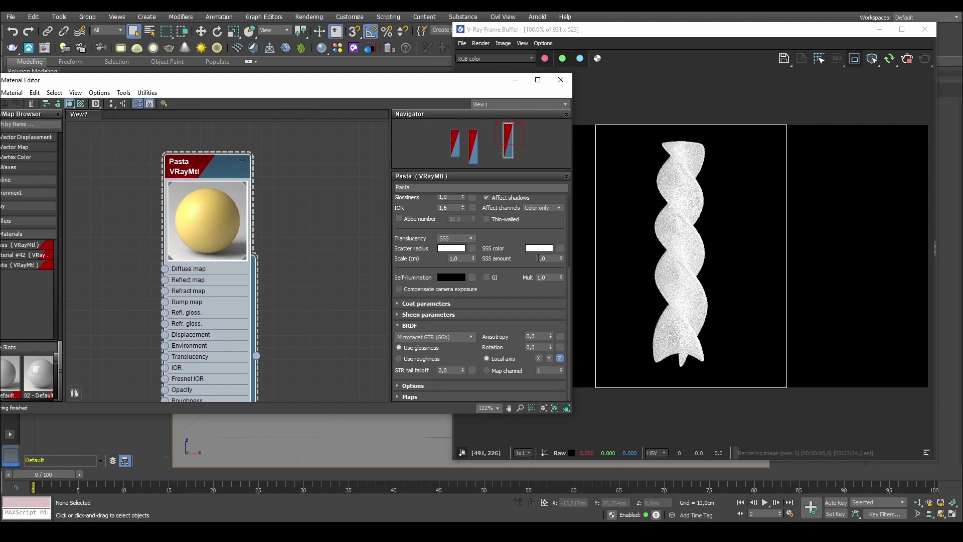
Step: Set the scatter radius colour to a deep orange, 199/84/22
click(451, 248)
drag(331, 132, 317, 124)
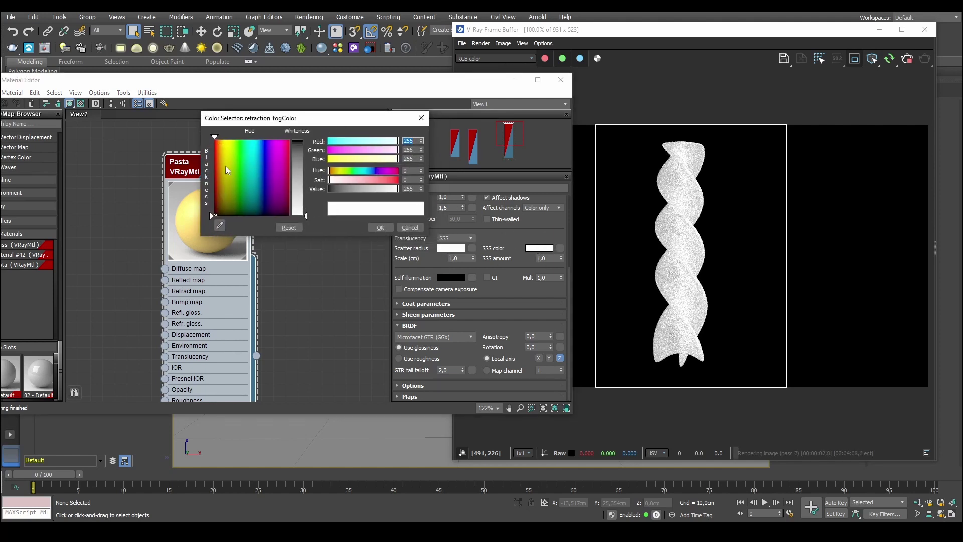
drag(225, 166, 221, 139)
drag(298, 213, 298, 151)
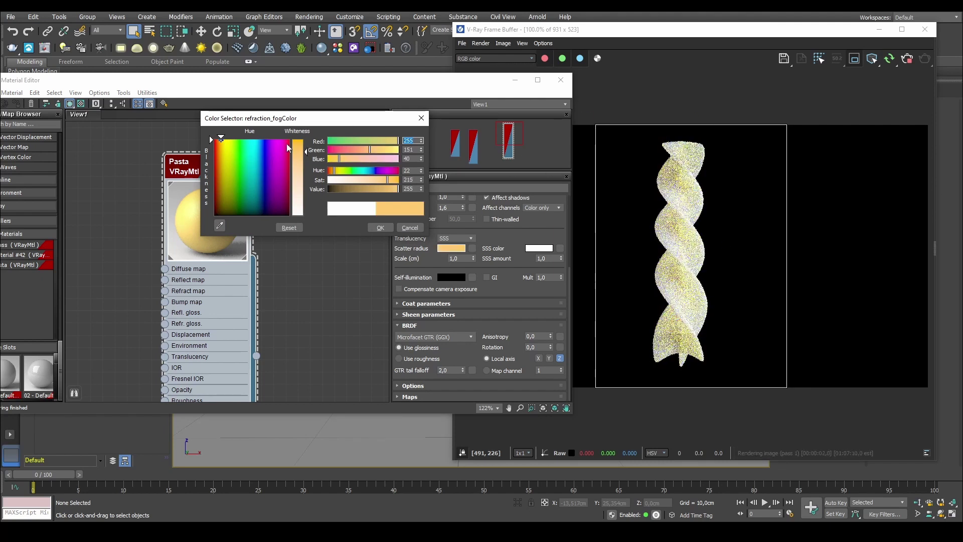
click(298, 153)
click(298, 158)
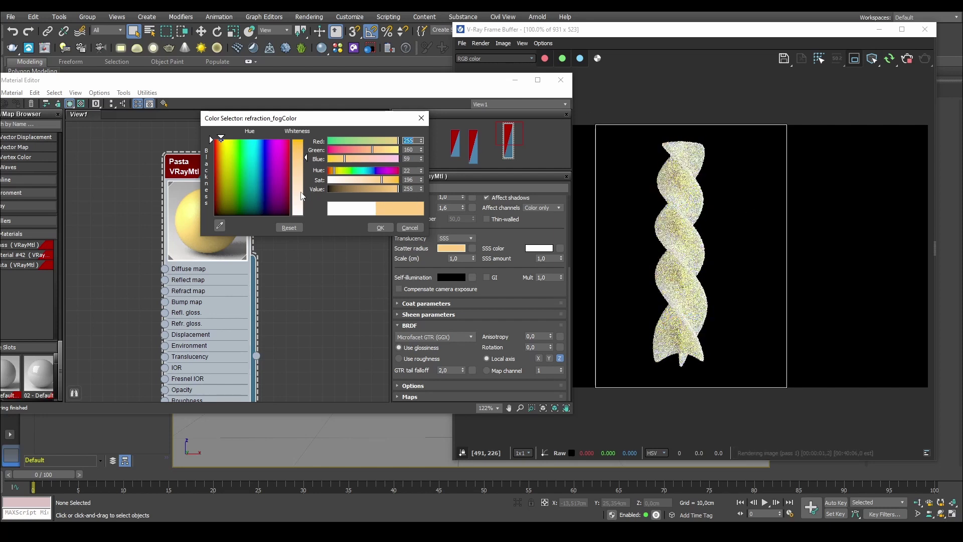
click(298, 156)
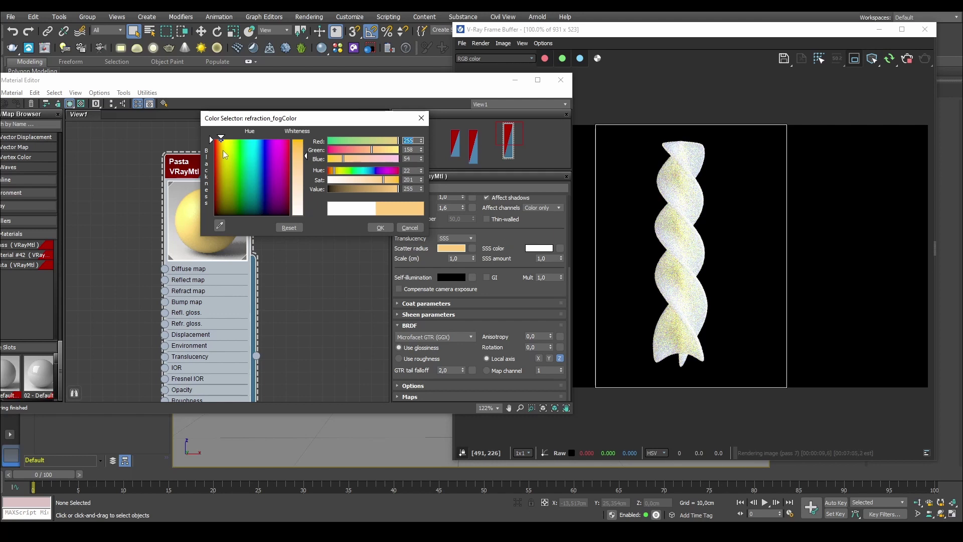
drag(223, 154, 218, 143)
drag(305, 155, 307, 150)
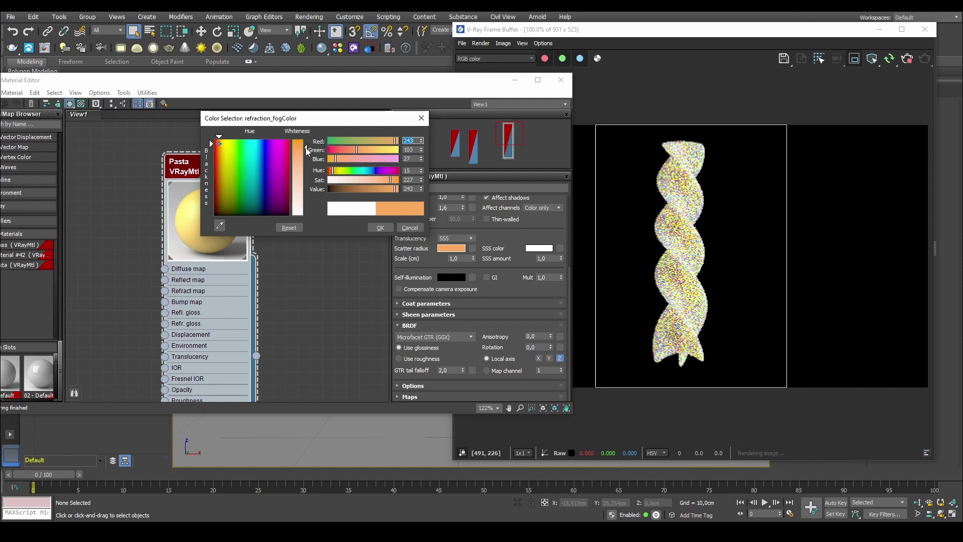
click(382, 189)
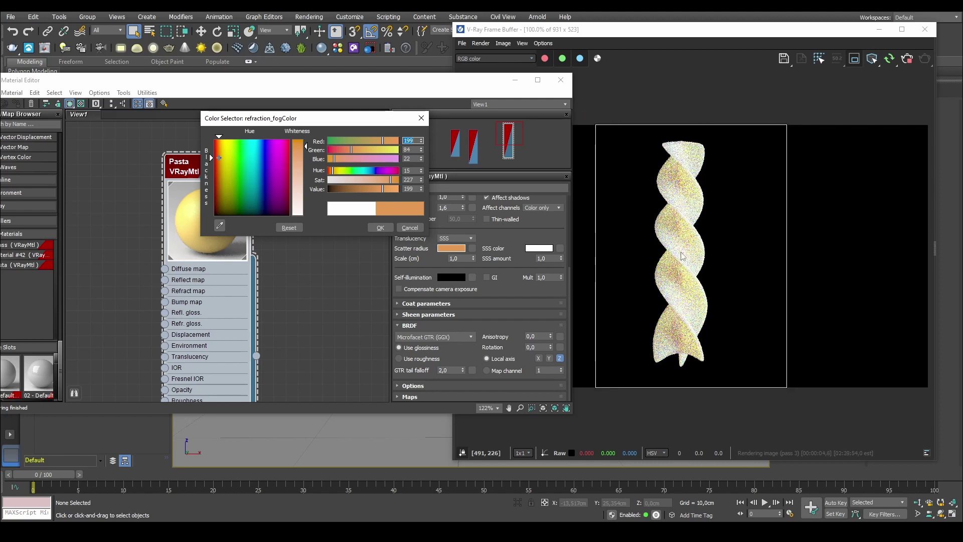
Step: Confirm the scatter radius colour and tune the SSS colour to a golden orange, 243/143/25
click(380, 227)
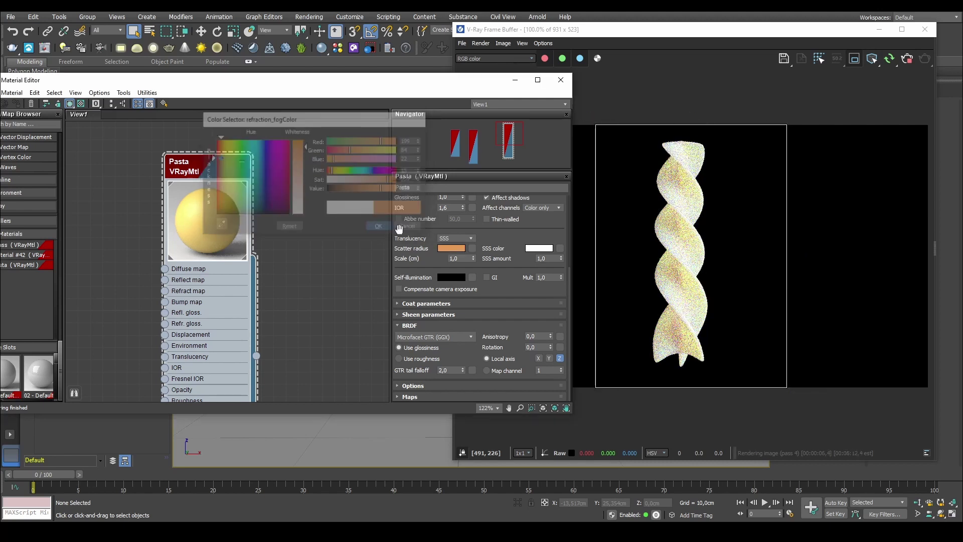
click(534, 248)
click(315, 138)
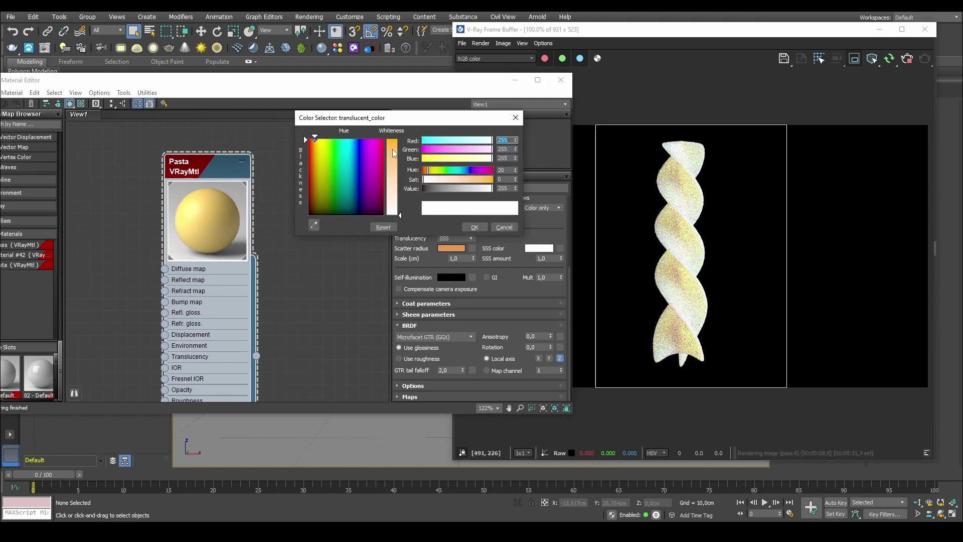
click(397, 158)
drag(397, 158, 399, 153)
click(315, 144)
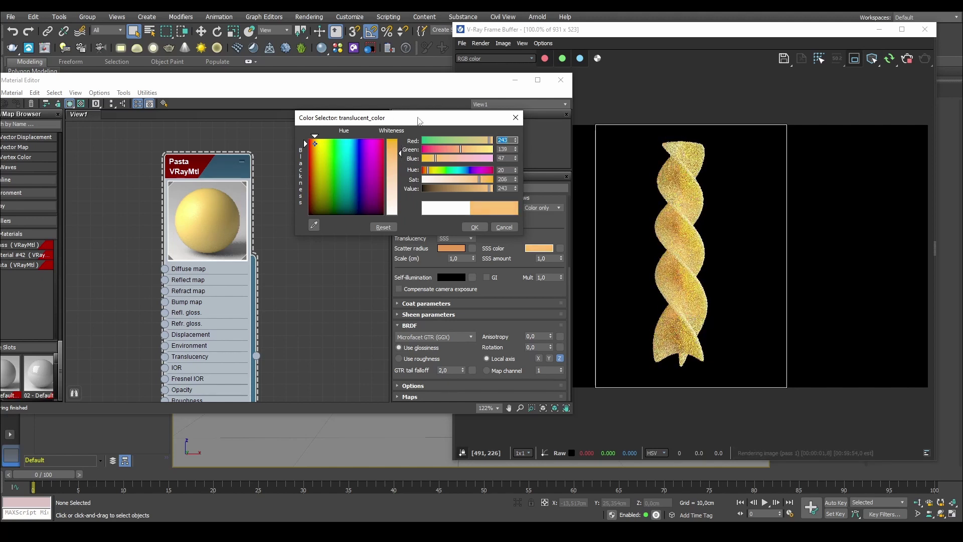
drag(417, 121, 368, 114)
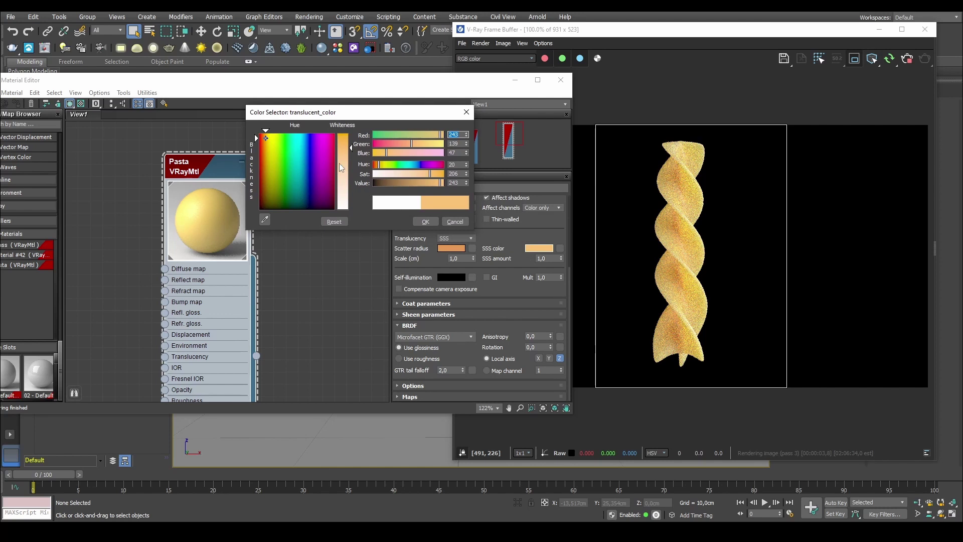
drag(433, 173, 439, 173)
click(380, 164)
click(455, 222)
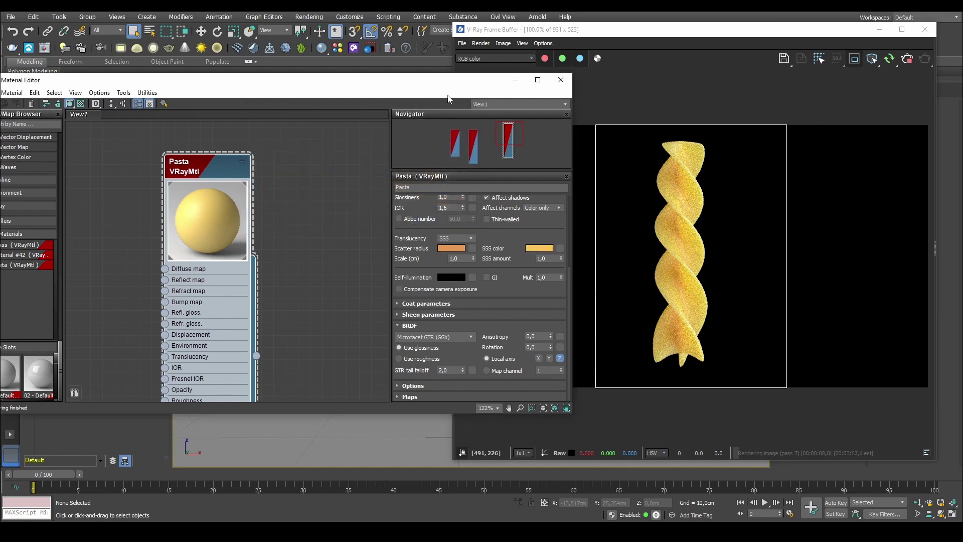
drag(450, 82, 413, 78)
click(510, 253)
right_click(524, 255)
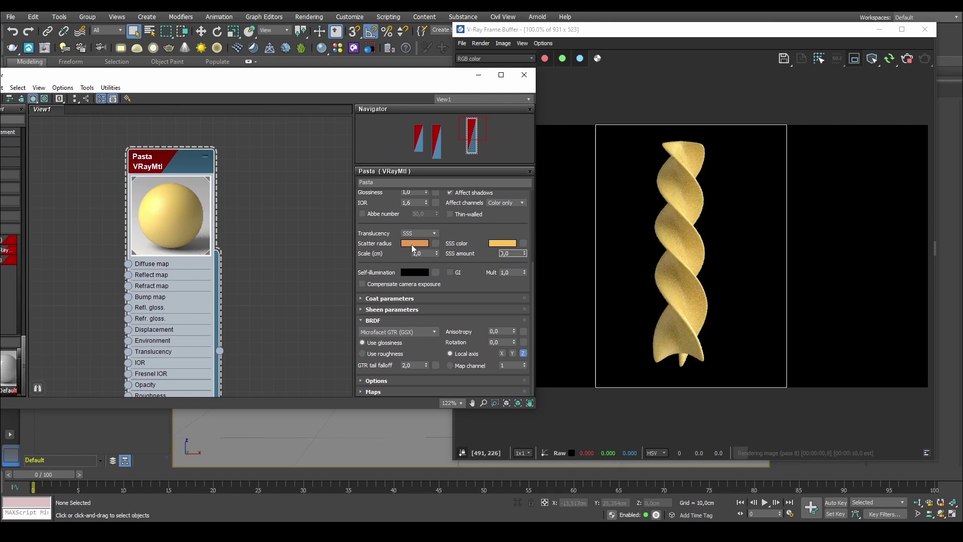
scroll(467, 221, up, 5)
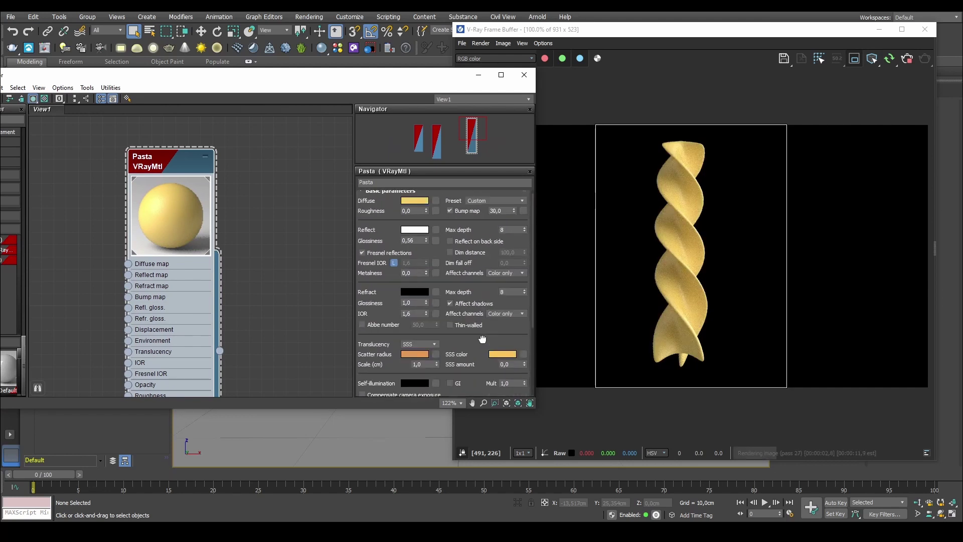
scroll(386, 233, up, 2)
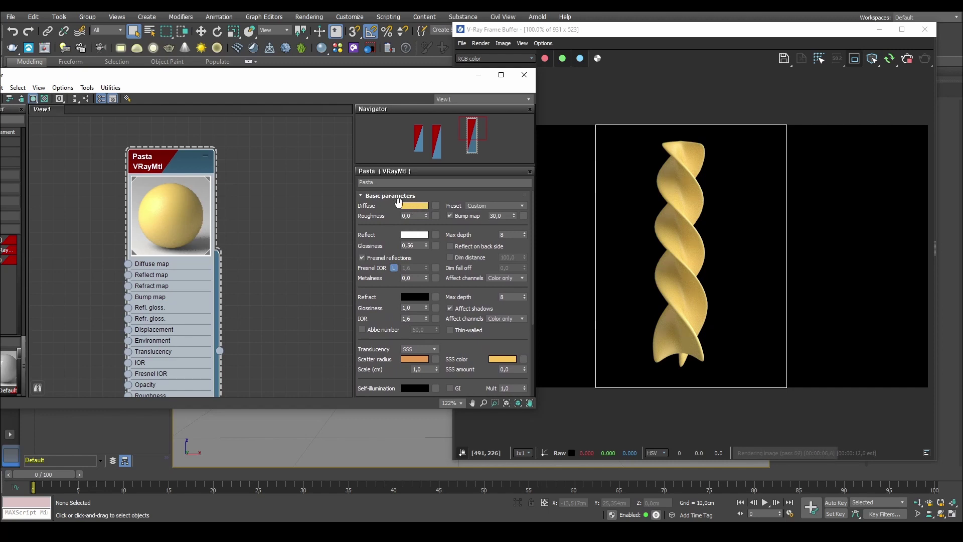
click(418, 208)
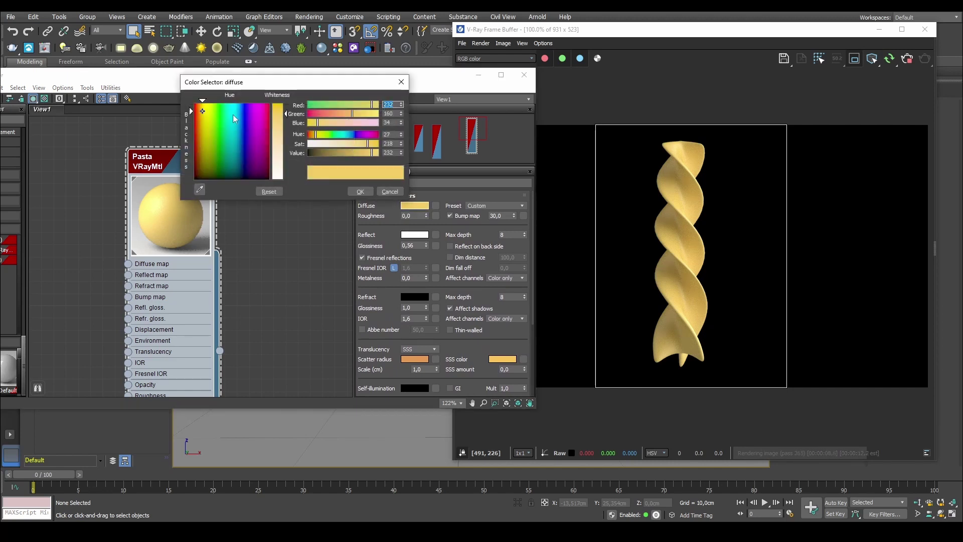
click(360, 191)
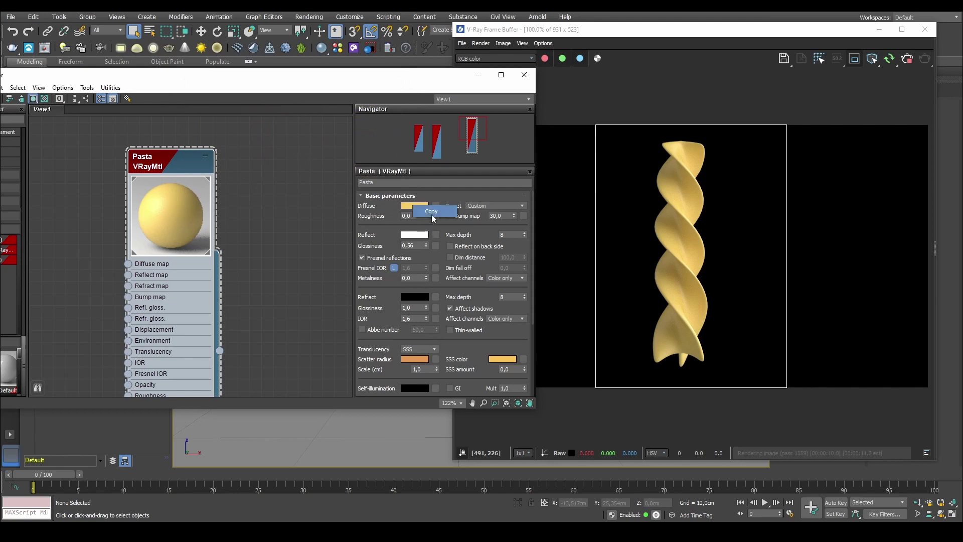
click(409, 208)
click(237, 100)
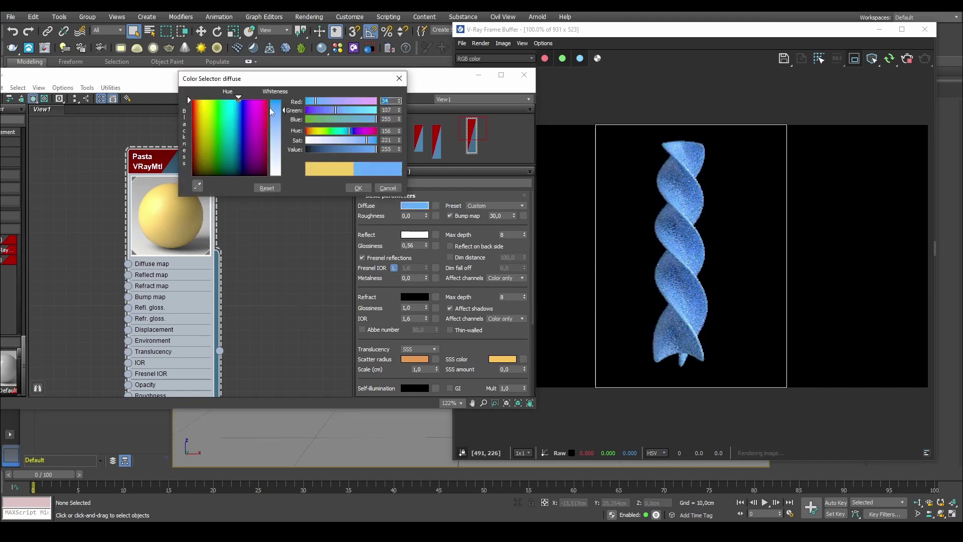
click(357, 189)
click(500, 371)
text(1)
key(Return)
scroll(480, 360, down, 2)
scroll(382, 198, up, 2)
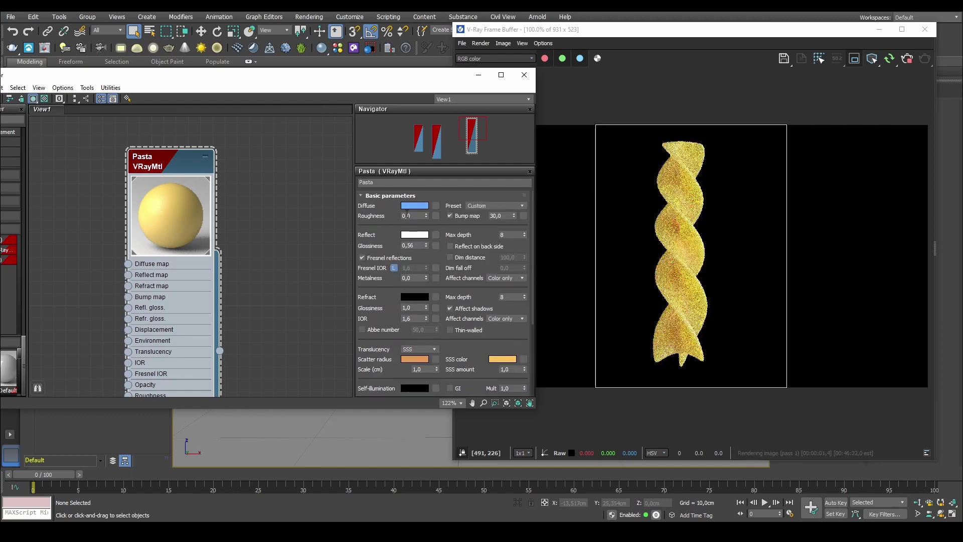
drag(414, 209, 414, 210)
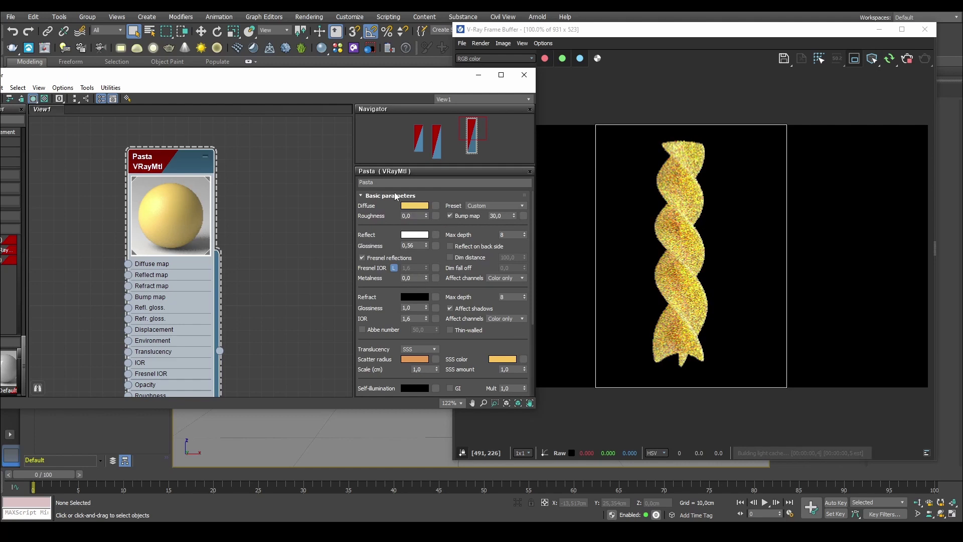
scroll(390, 217, down, 2)
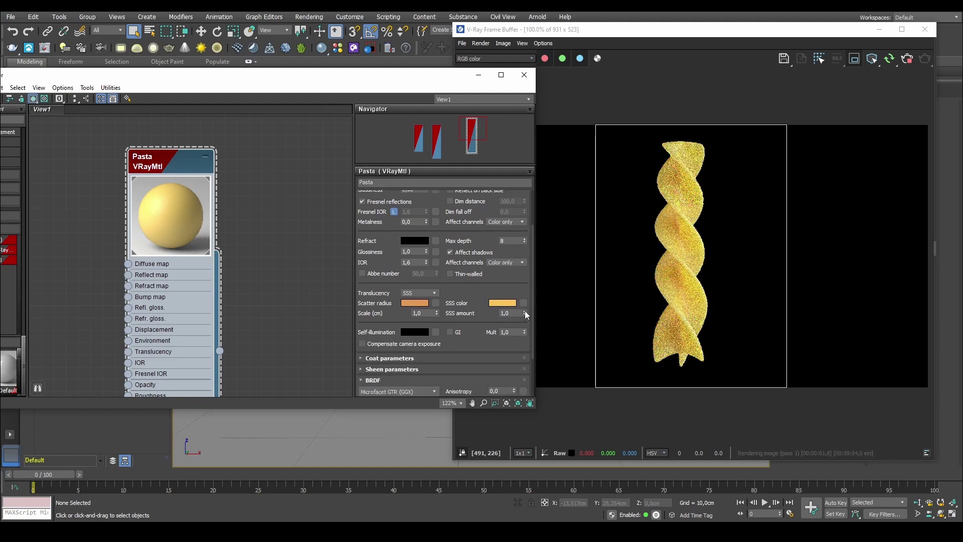
Step: Try SSS amounts of 0,8, 0 and 1, settling on 0,6
scroll(377, 234, up, 2)
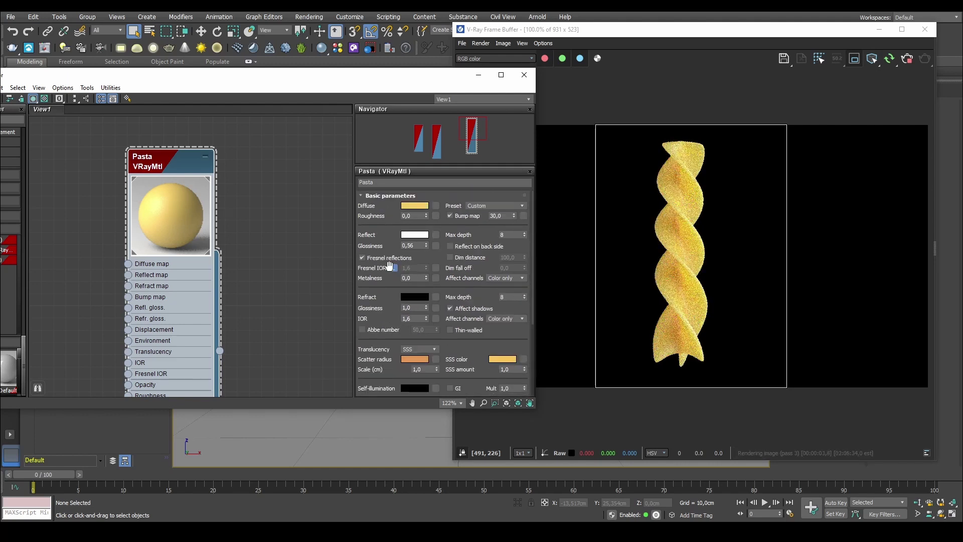
scroll(495, 333, down, 3)
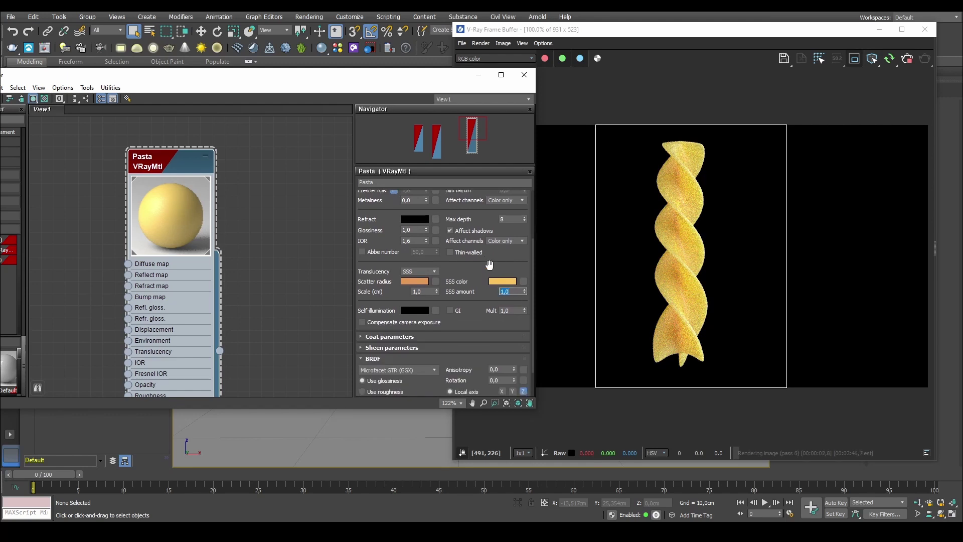
text(0,8)
key(Return)
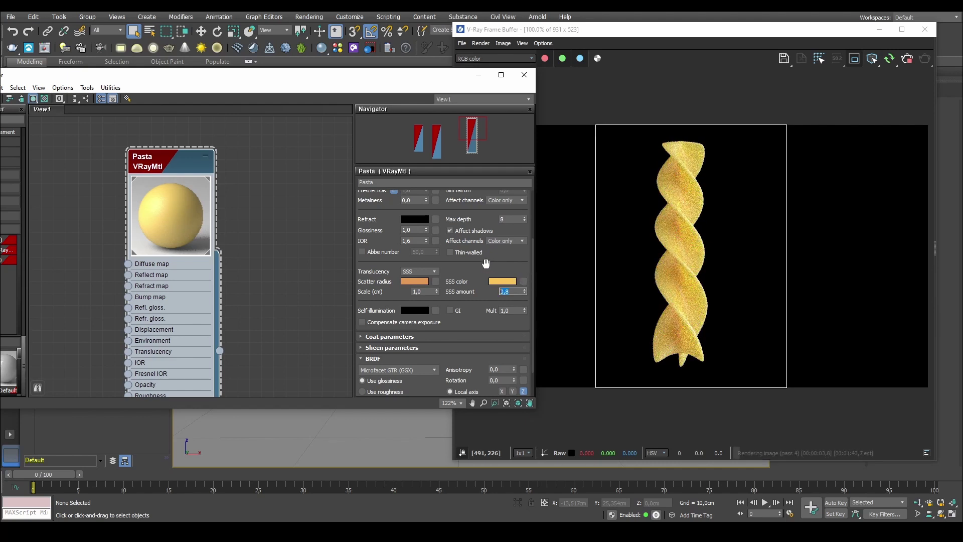
right_click(525, 293)
text(1)
key(Return)
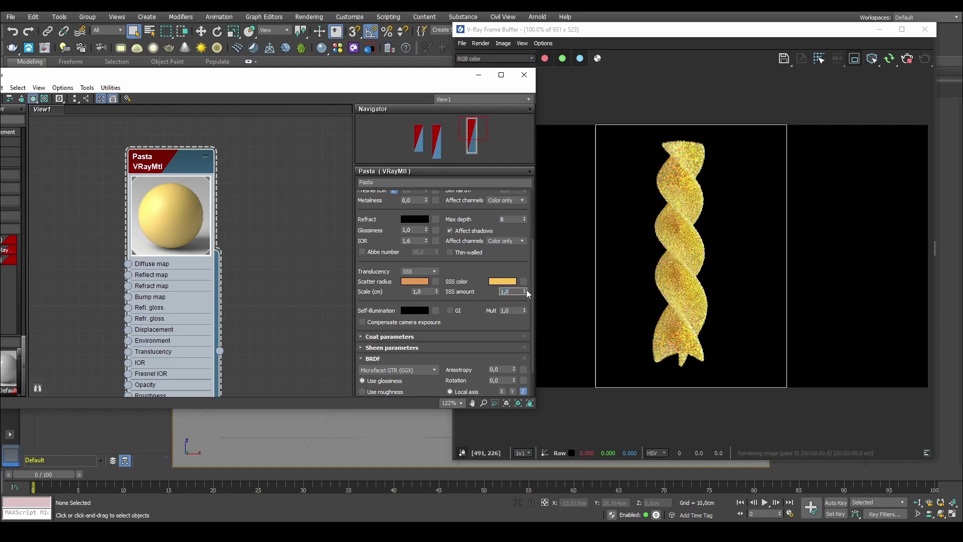
key(BackSpace)
text(,)
text(45)
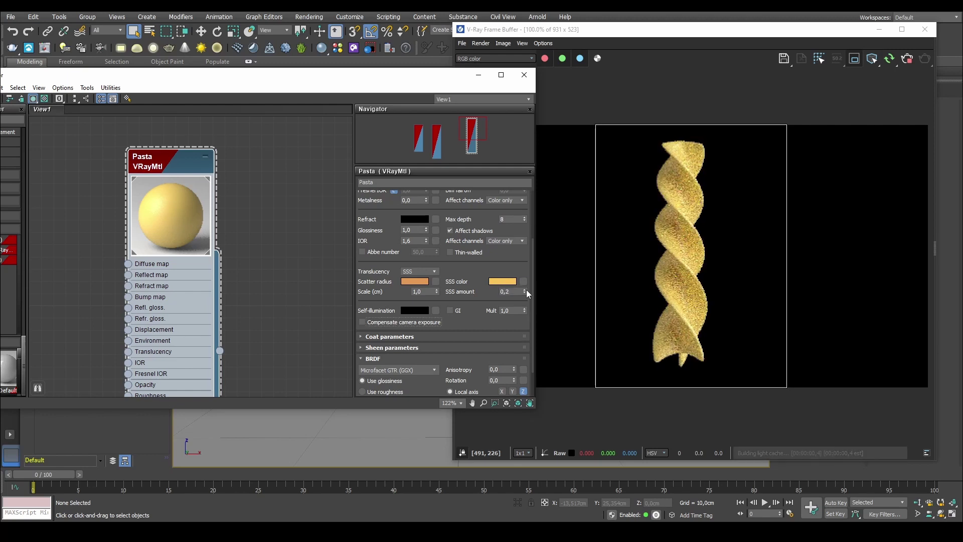
key(BackSpace)
key(BackSpace)
text(6)
key(Return)
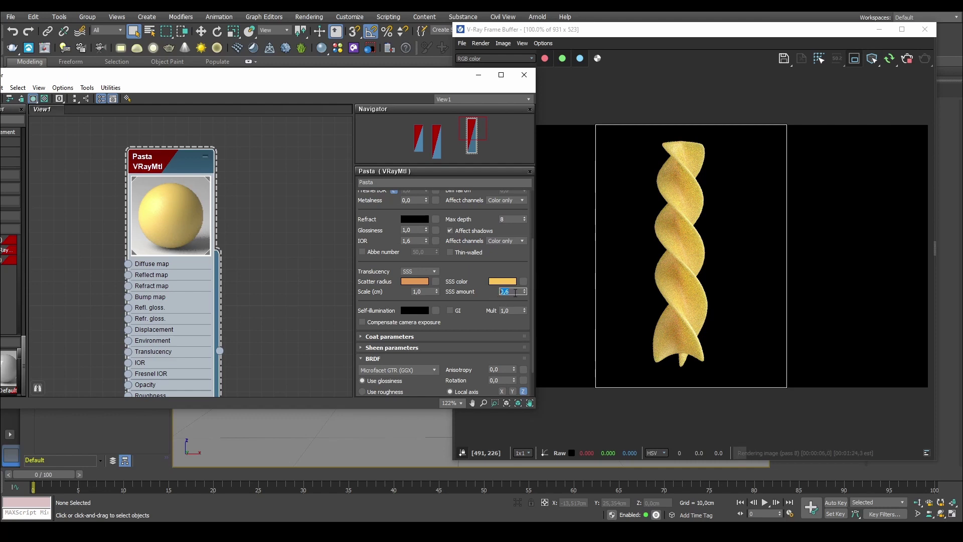
Step: Check the SSS scale value, opening its map list and cancelling without assigning a map
double_click(421, 292)
click(390, 289)
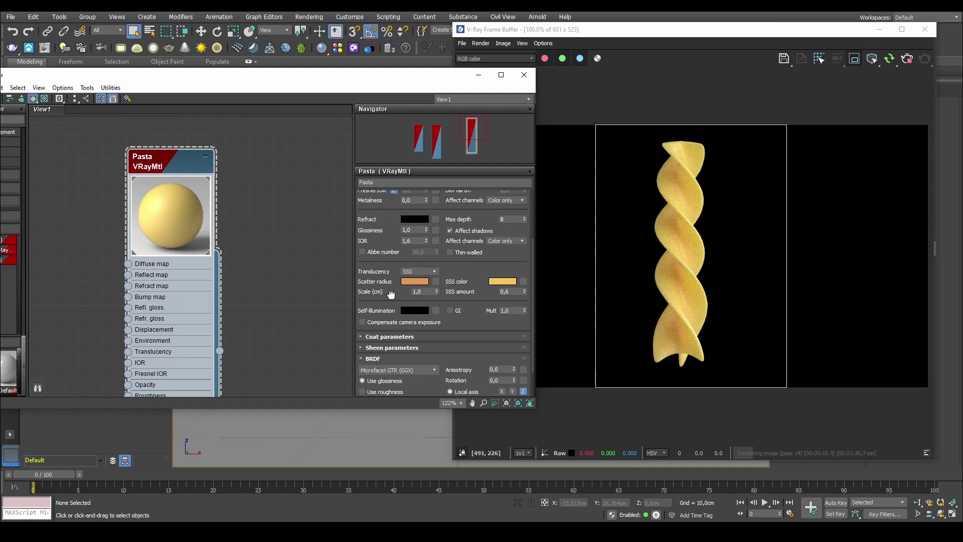
click(436, 291)
click(571, 412)
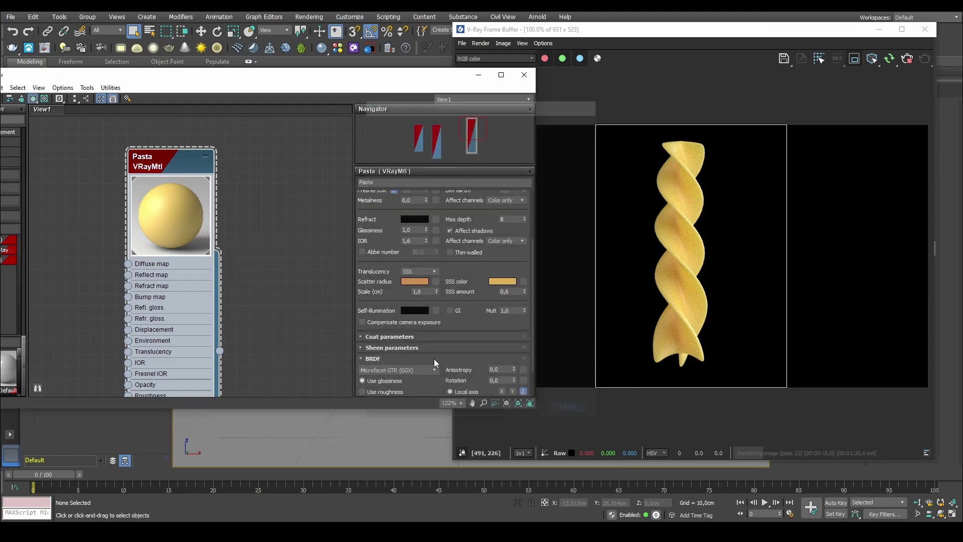
drag(437, 291, 434, 247)
right_click(437, 293)
text(8,8)
key(Return)
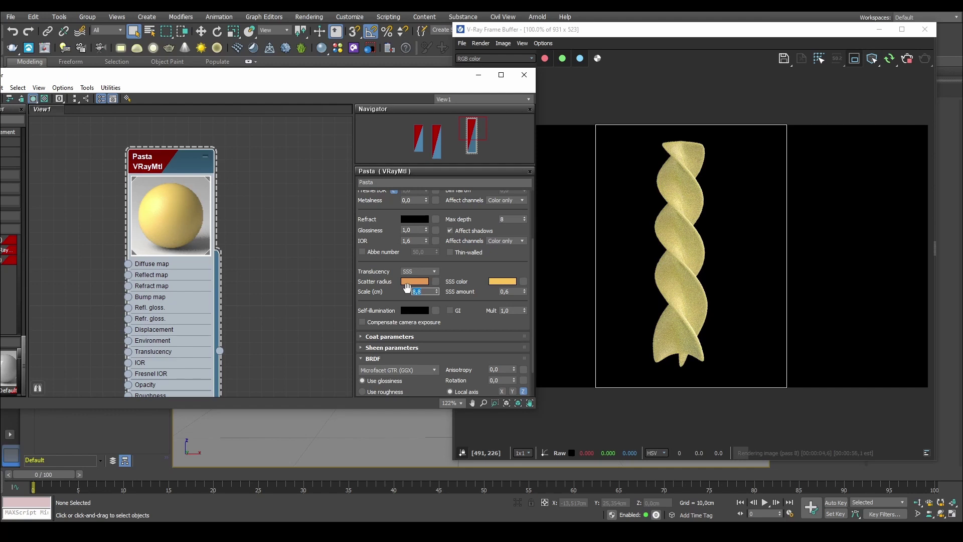
text(10)
key(Return)
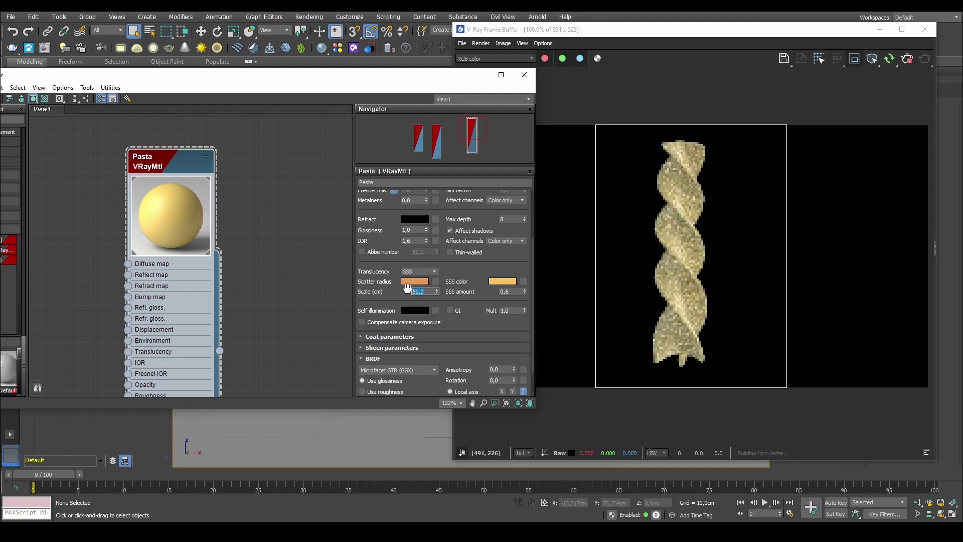
text(1000)
key(Return)
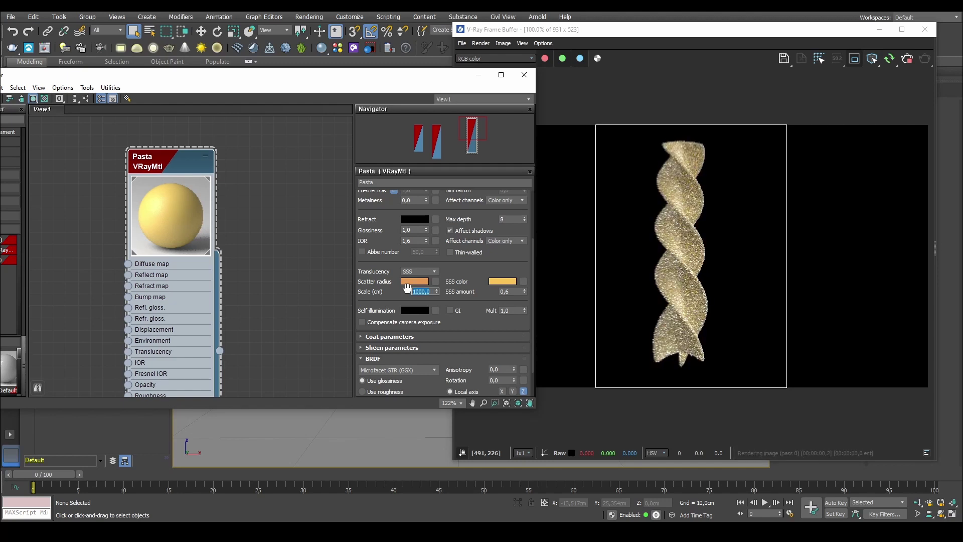
text(0,01)
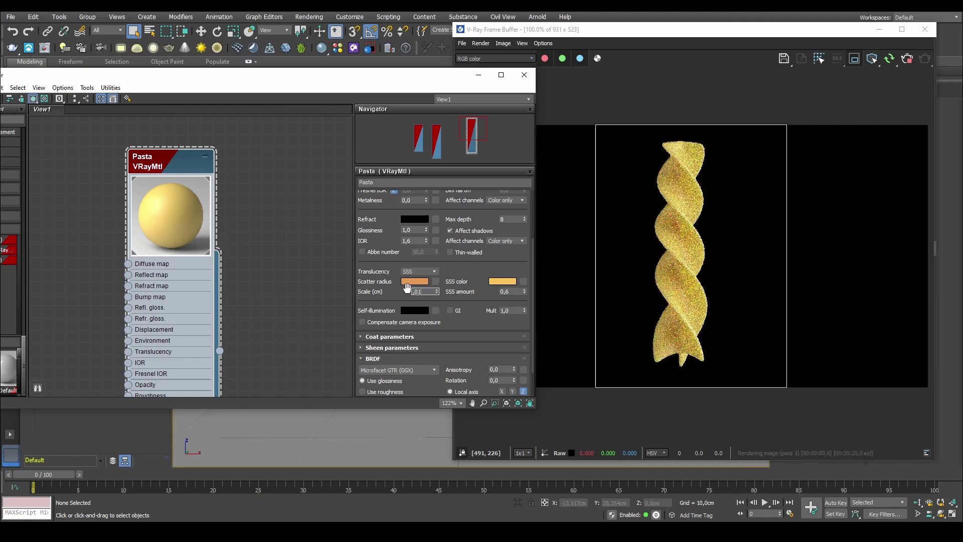
key(Return)
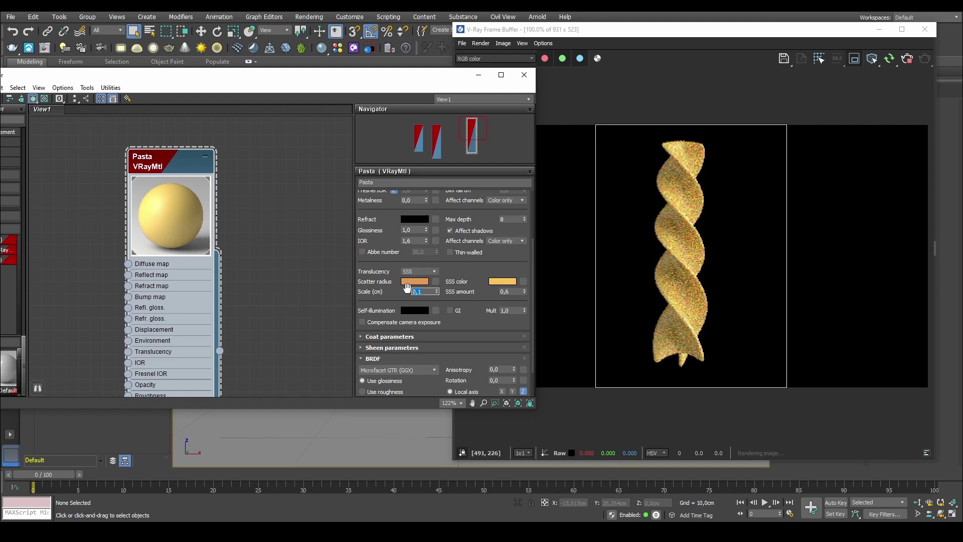
text(1)
key(Return)
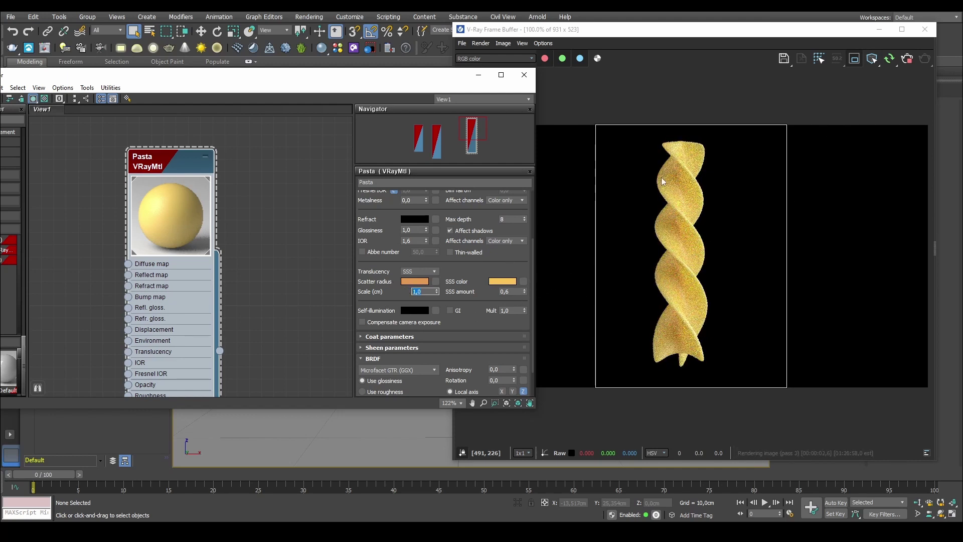
scroll(438, 292, down, 1)
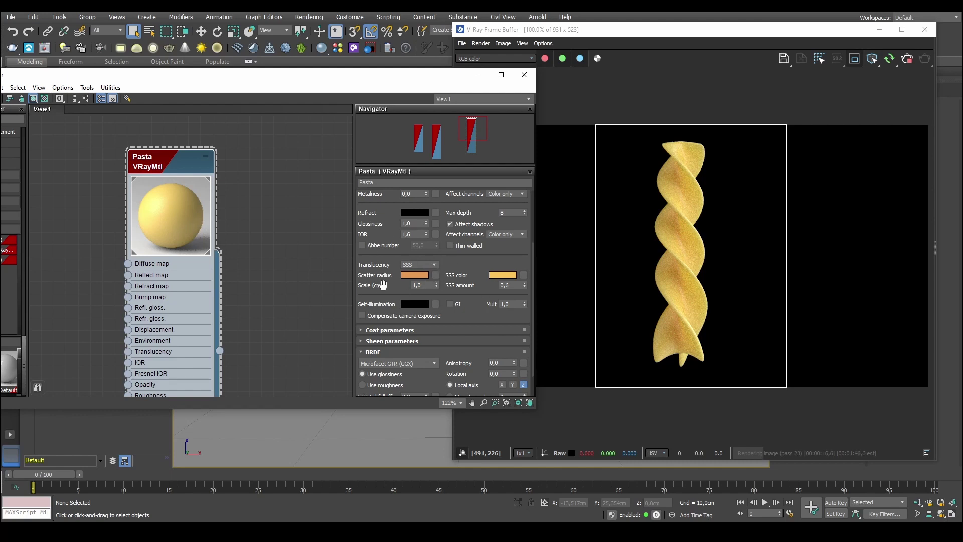
drag(382, 284, 383, 292)
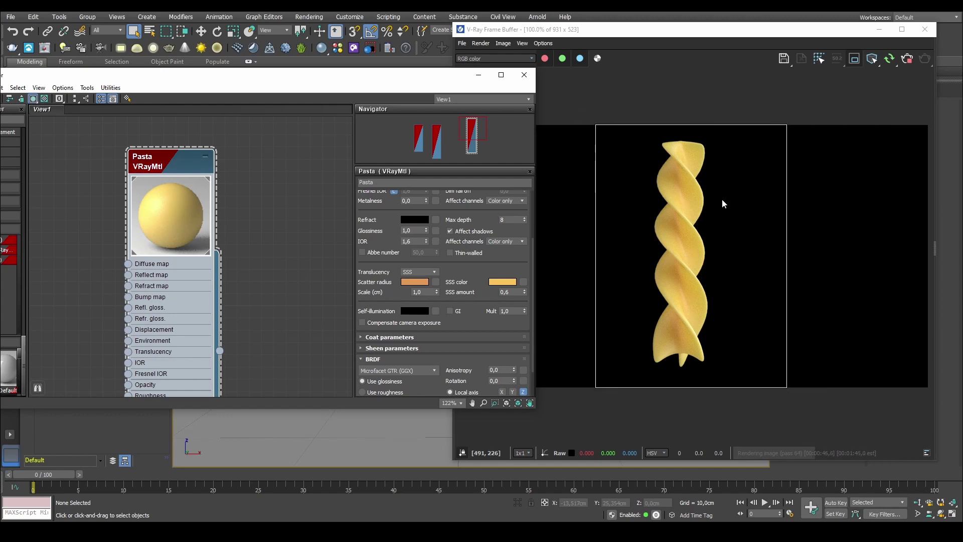
Step: Try reflection glossiness values 0,7, 0,9 and 0,6, settling on 0,5
drag(377, 206, 393, 309)
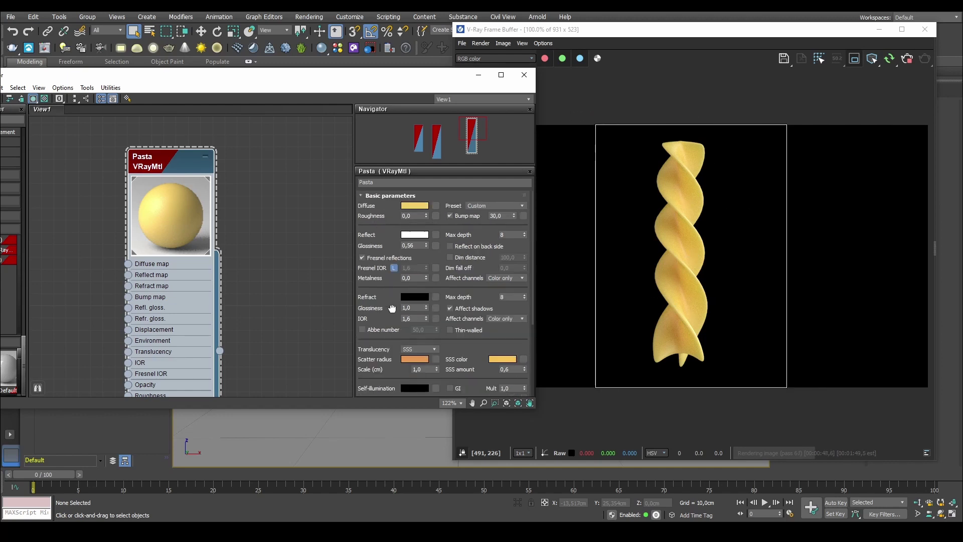
double_click(410, 245)
text(0,7)
key(Return)
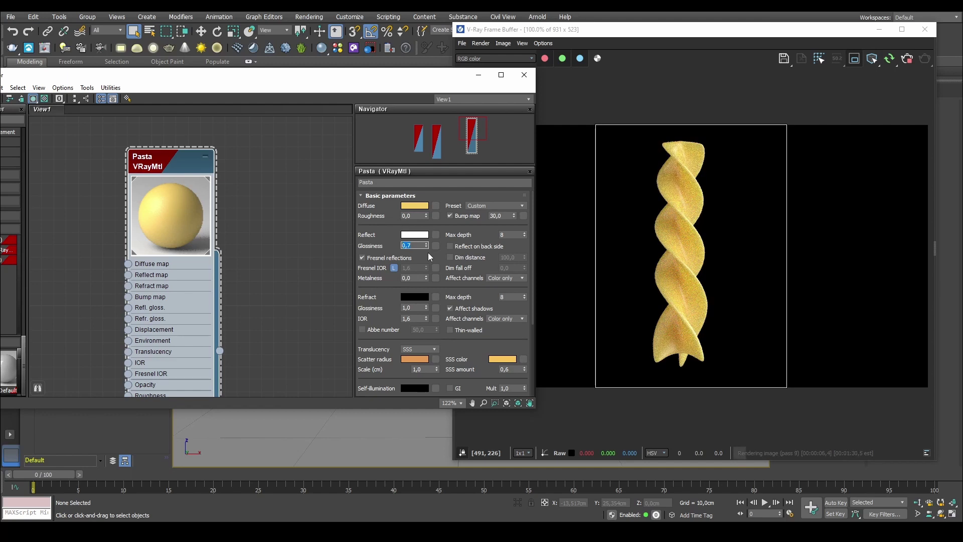
text(0,9)
key(Return)
key(BackSpace)
text(0,6)
key(Return)
text(0,5)
key(Return)
Step: Lower the SSS amount to 0,5
mouse_move(682, 272)
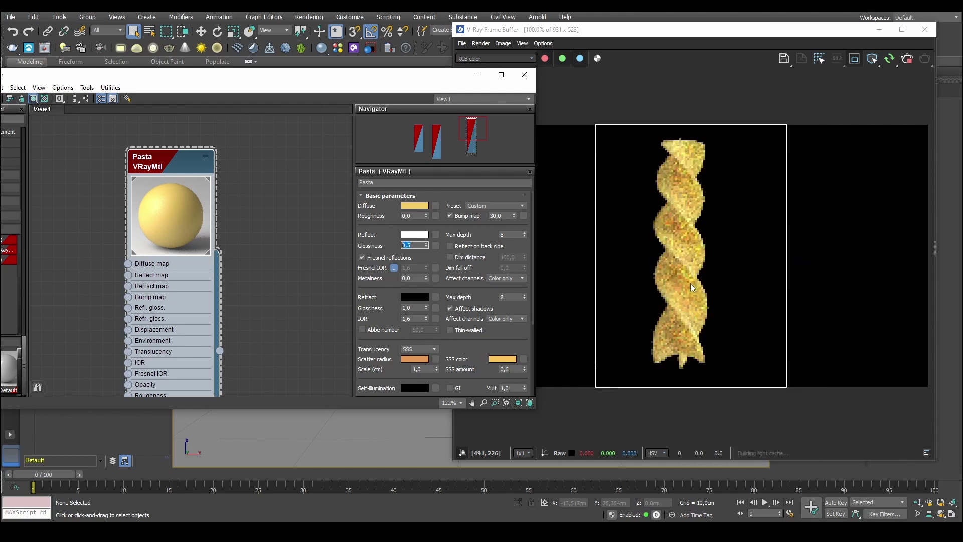
scroll(399, 299, down, 2)
click(513, 313)
key(BackSpace)
text(5)
key(Return)
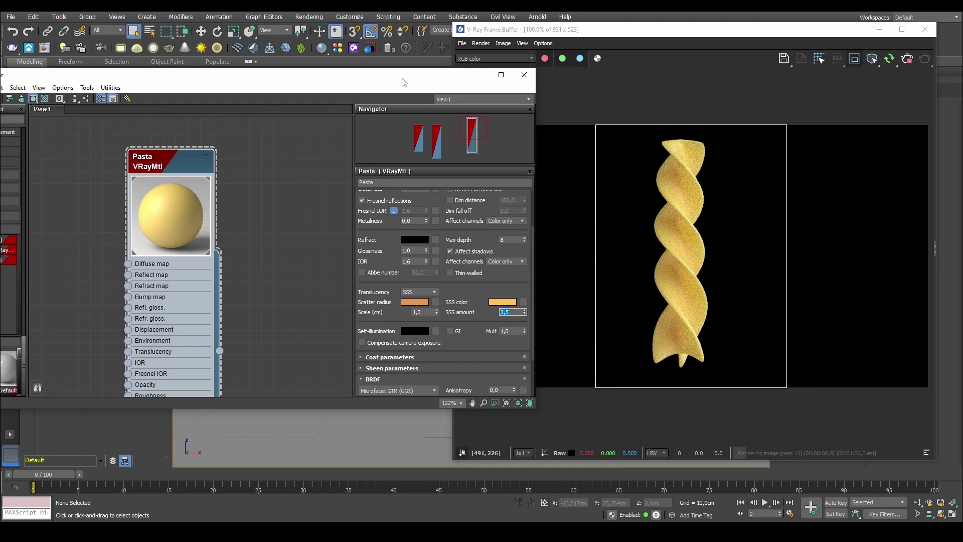
Step: Reposition the material editor, leave translucency on SSS, and bring the V-Ray Frame Buffer forward
drag(396, 80, 297, 73)
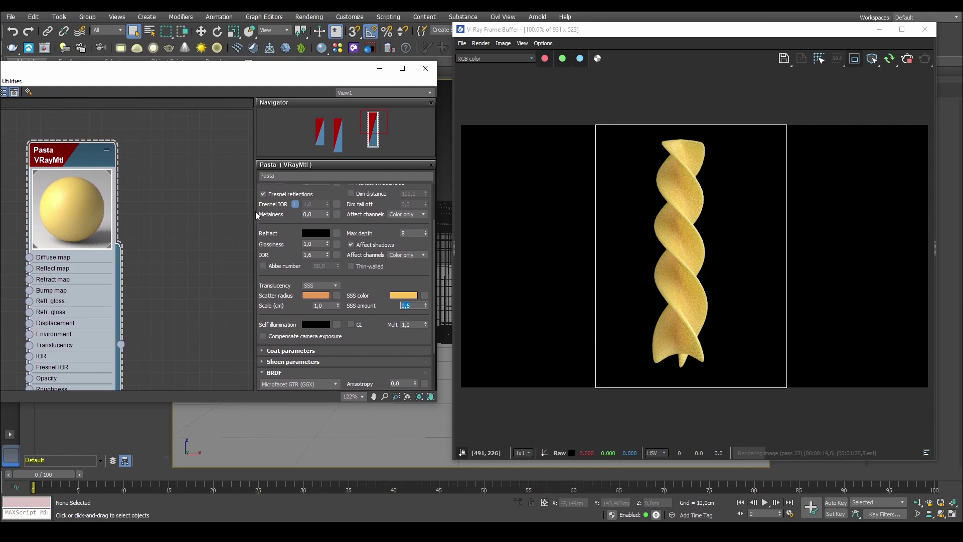
drag(326, 72, 397, 60)
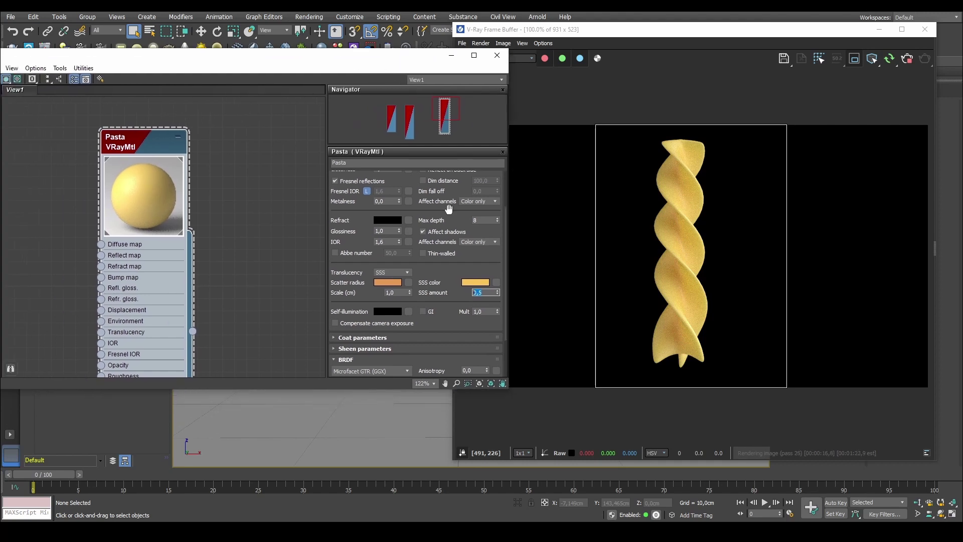
click(387, 271)
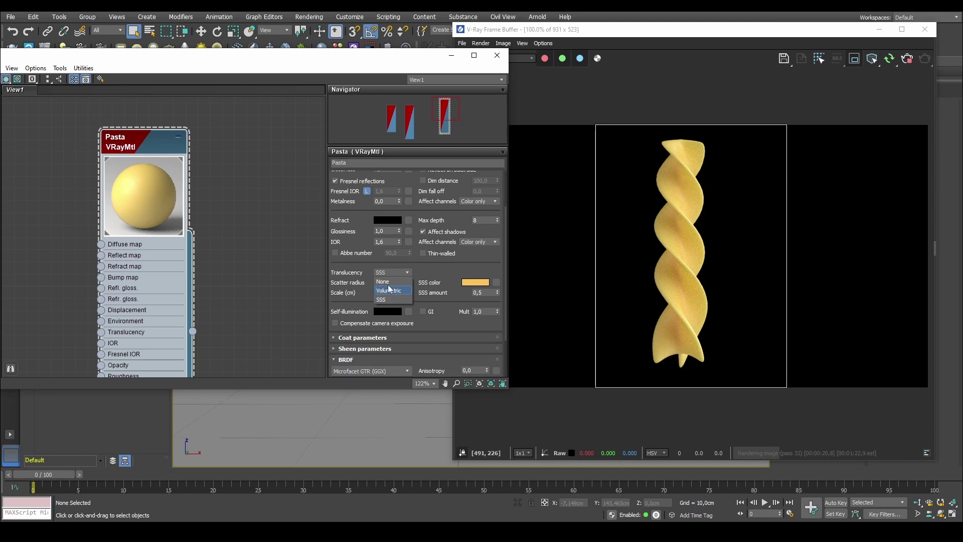
click(715, 237)
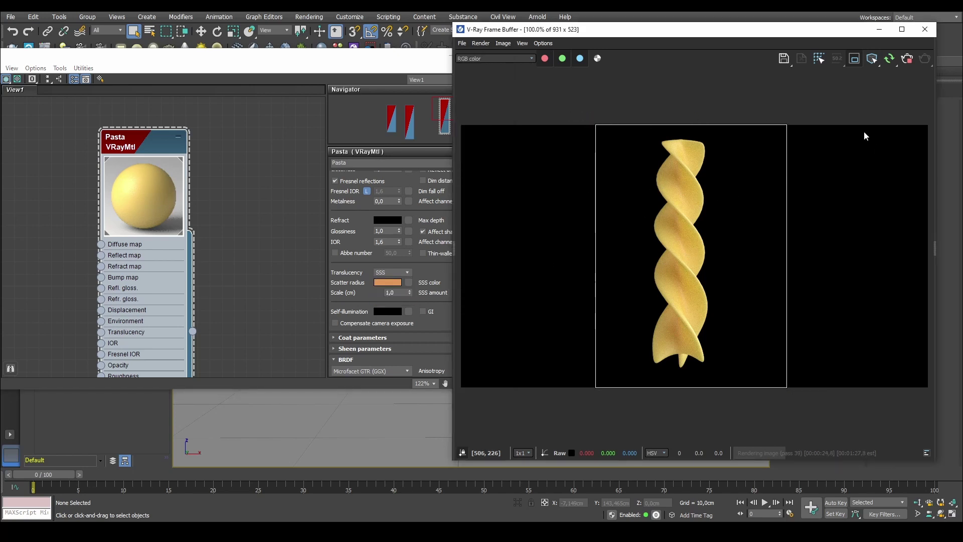
Step: Turn off Region render in the V-Ray Frame Buffer to render the full camera view
click(854, 60)
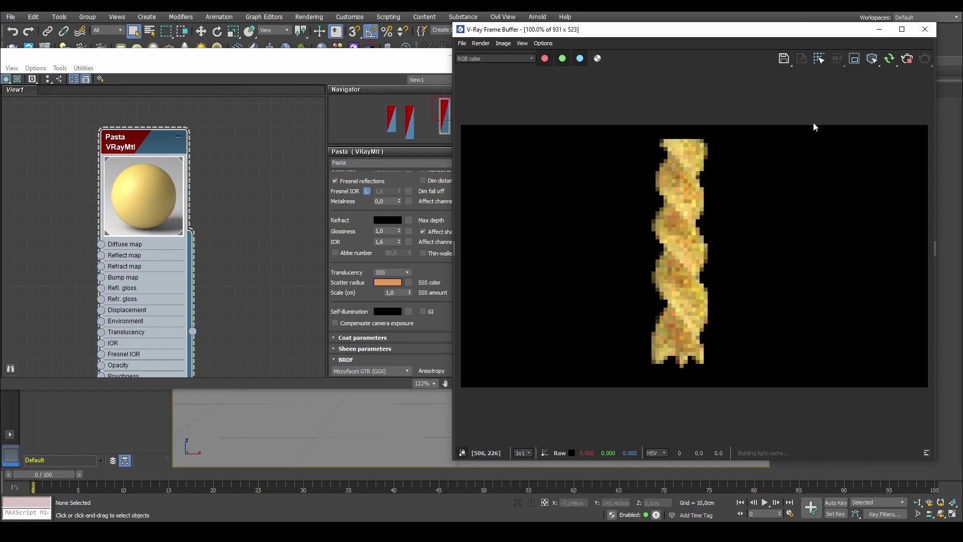
right_click(665, 204)
click(692, 222)
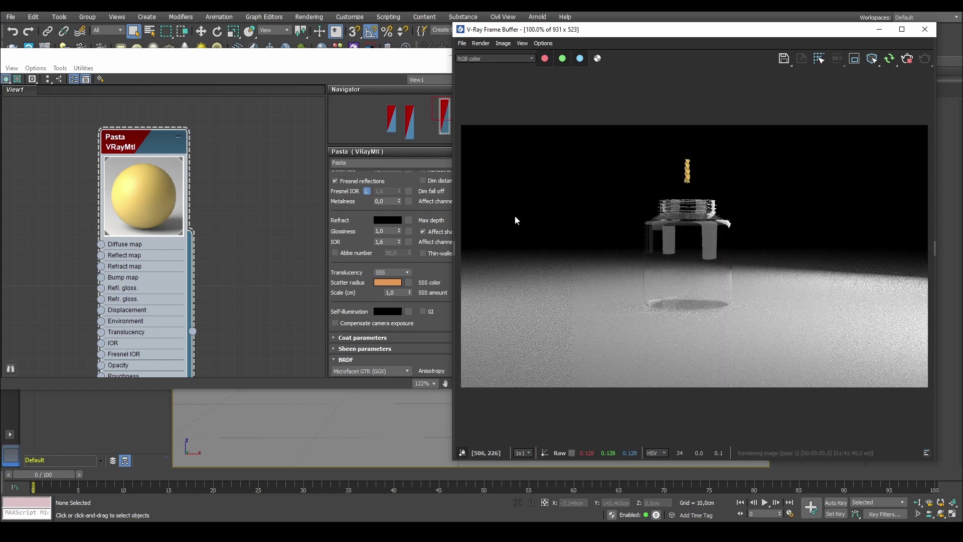
Step: Bring the Slate Material Editor forward and keep SSS as the Translucency mode
click(354, 268)
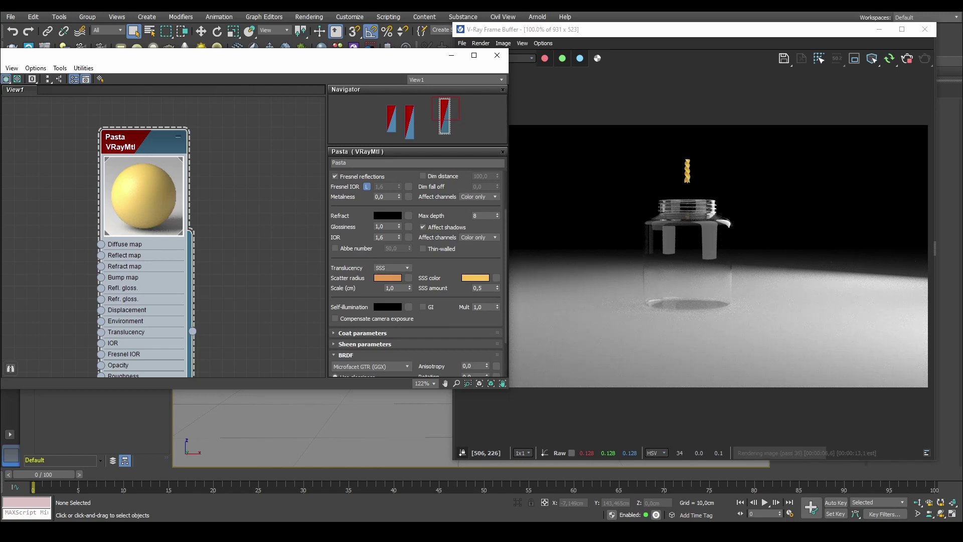
click(396, 268)
click(333, 278)
scroll(364, 204, up, 3)
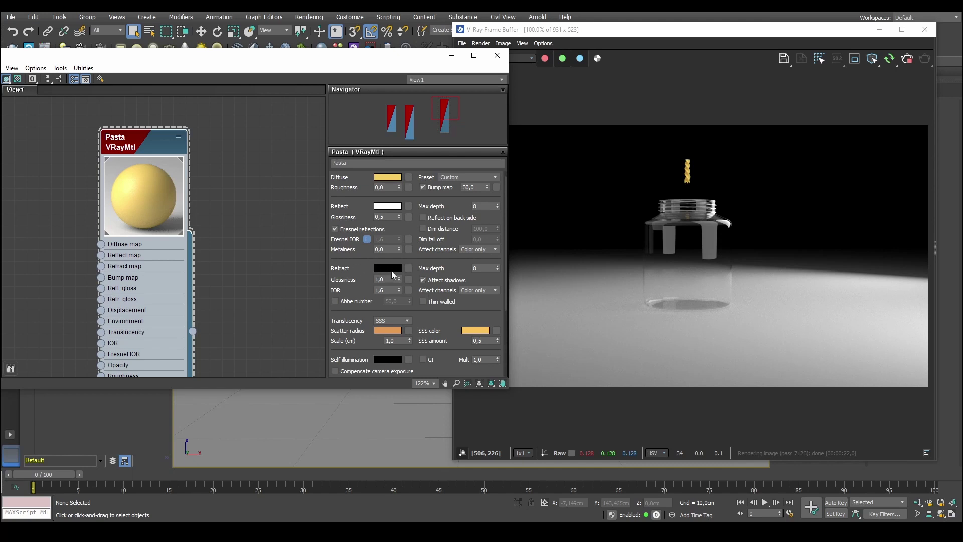
Step: Keep SSS translucency on the Pasta material and move the Pasta node up and right
click(384, 321)
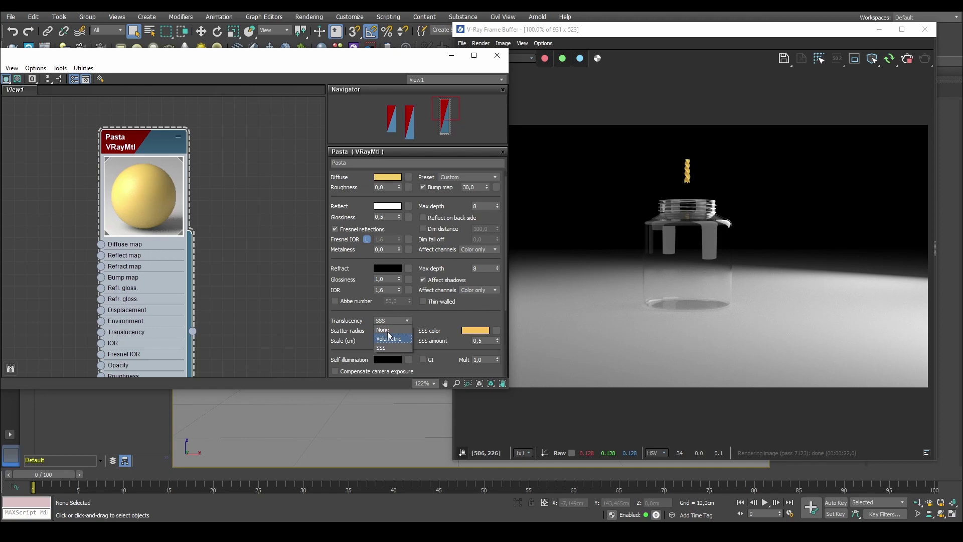
click(348, 269)
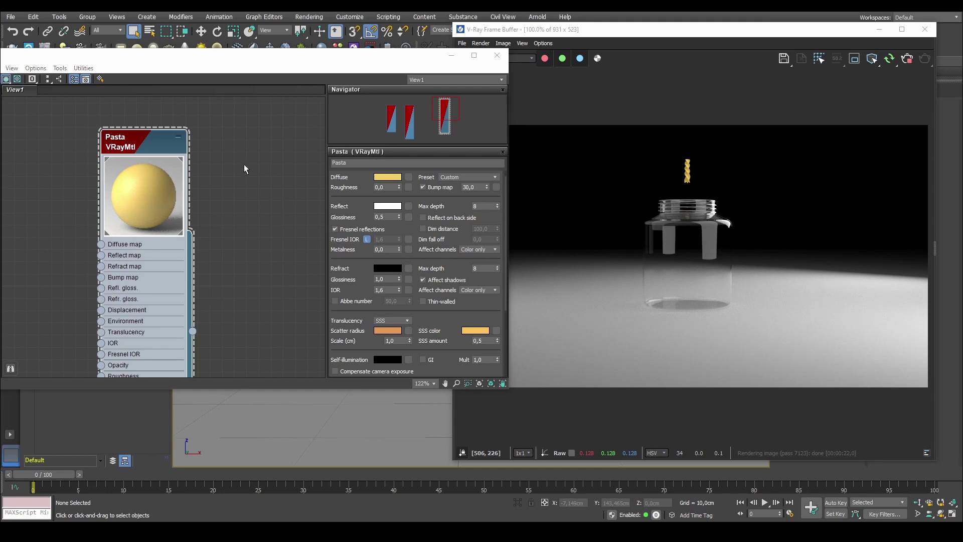
scroll(368, 243, up, 1)
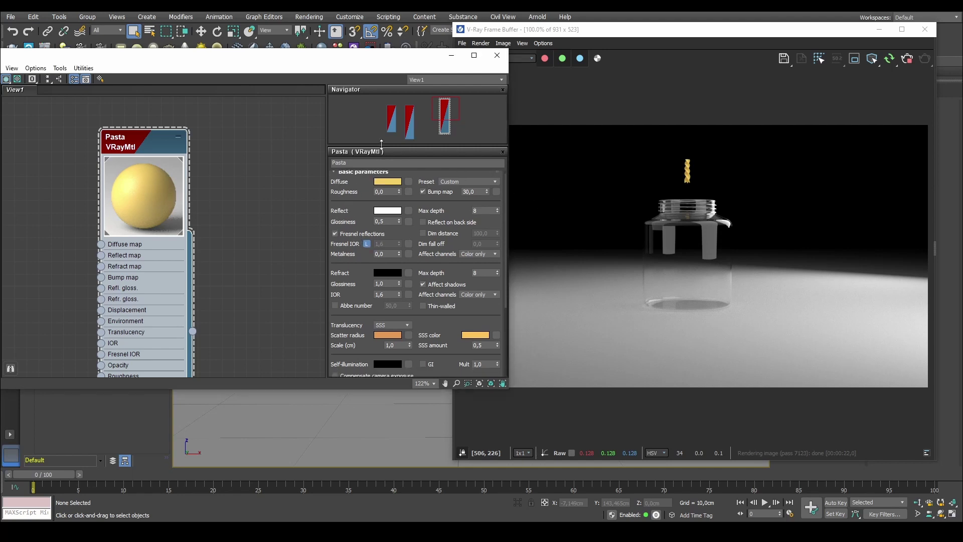
scroll(350, 211, up, 1)
scroll(366, 315, down, 5)
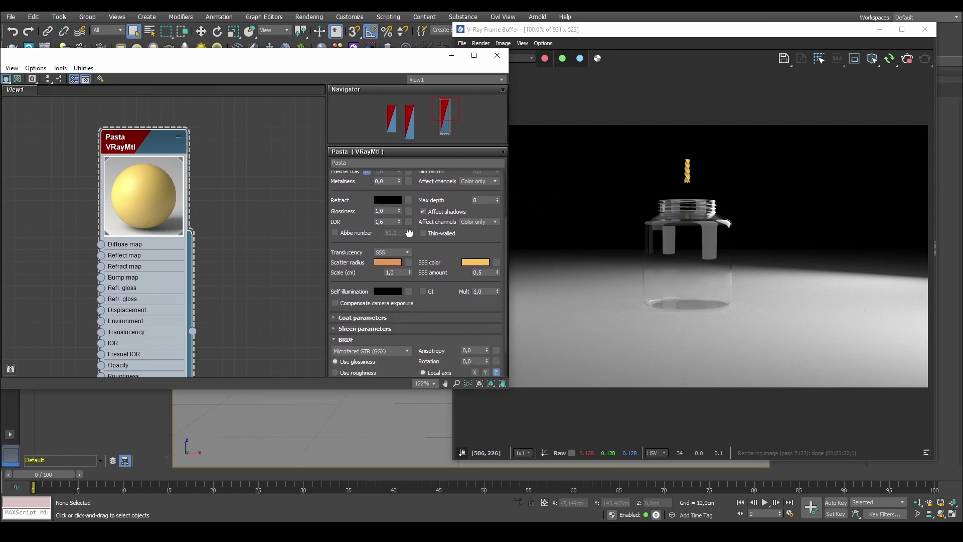
drag(156, 123, 218, 110)
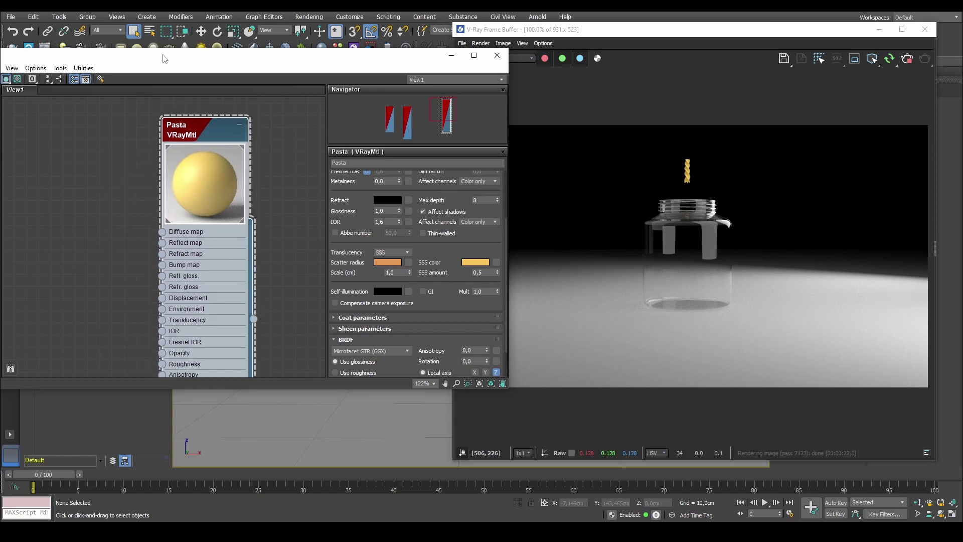
Step: Close the material editor and V-Ray Frame Buffer, then select Pasta001 in the camera viewport
click(495, 54)
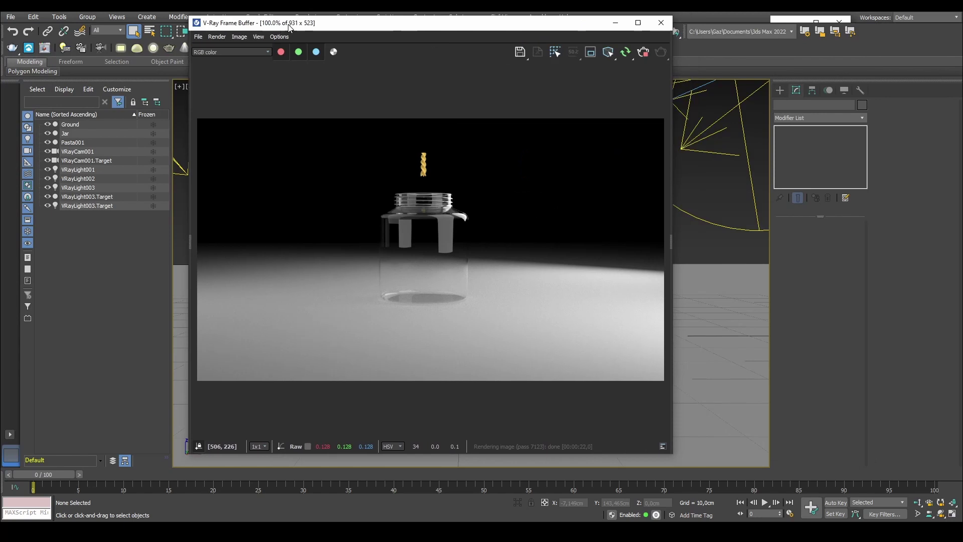
drag(554, 31, 291, 25)
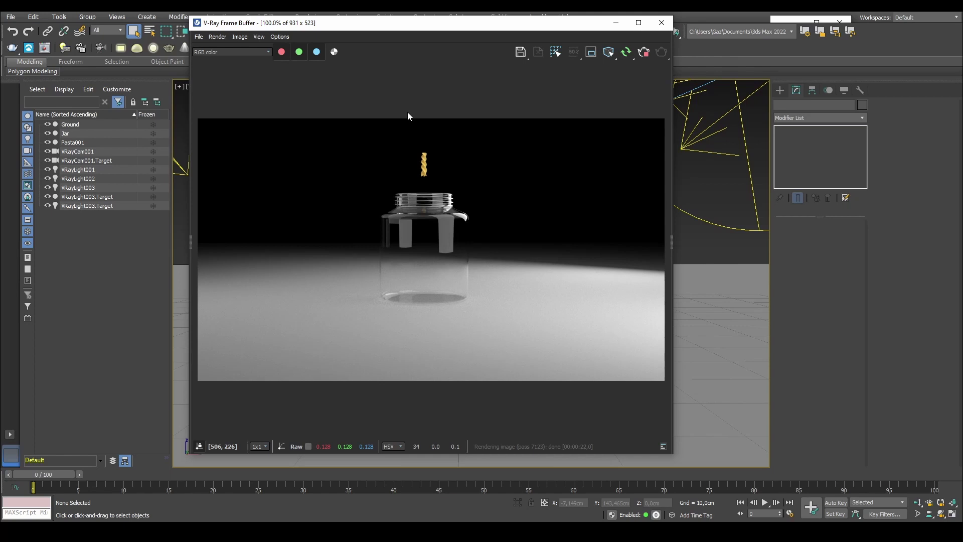
click(662, 23)
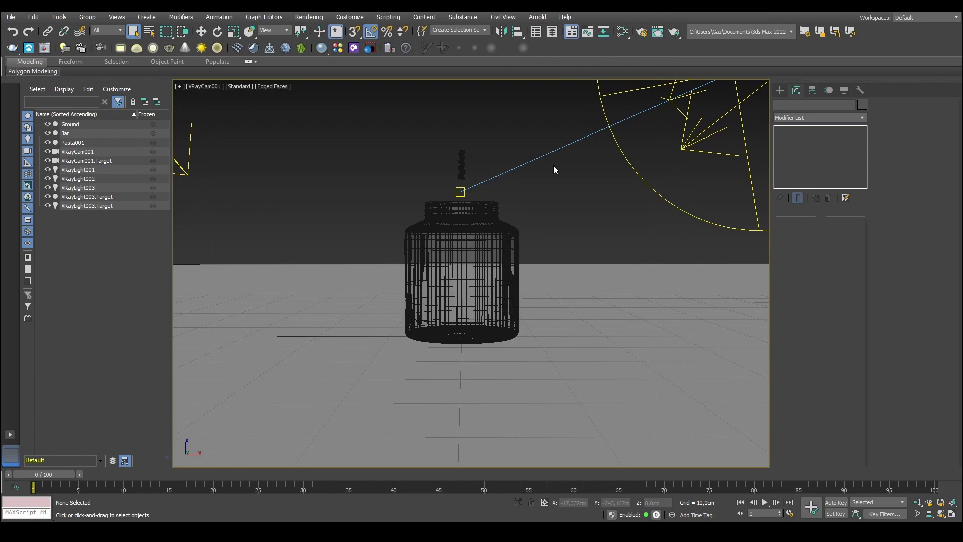
click(464, 151)
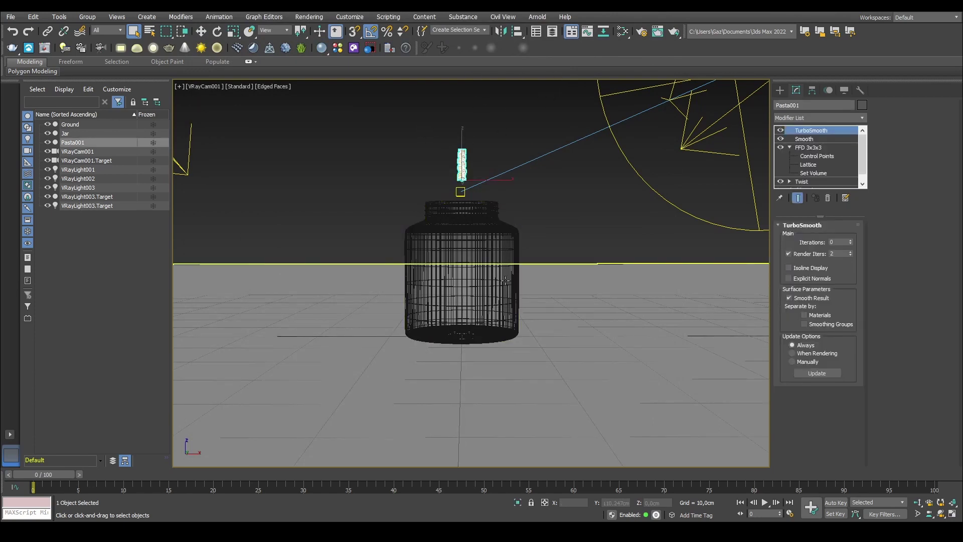